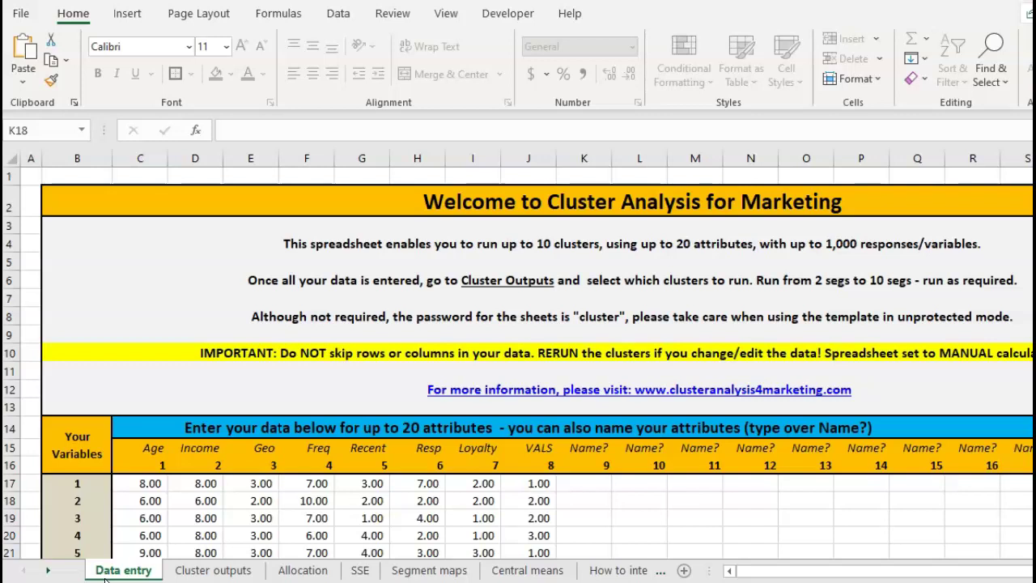
Step: Run the 3-segment cluster analysis from Cluster outputs and close the finished message, giving SSE Total 7,129
{"action": "left_click", "coordinate": [77, 468]}
{"action": "scroll", "coordinate": [150, 498], "scroll_direction": "down", "scroll_amount": 2}
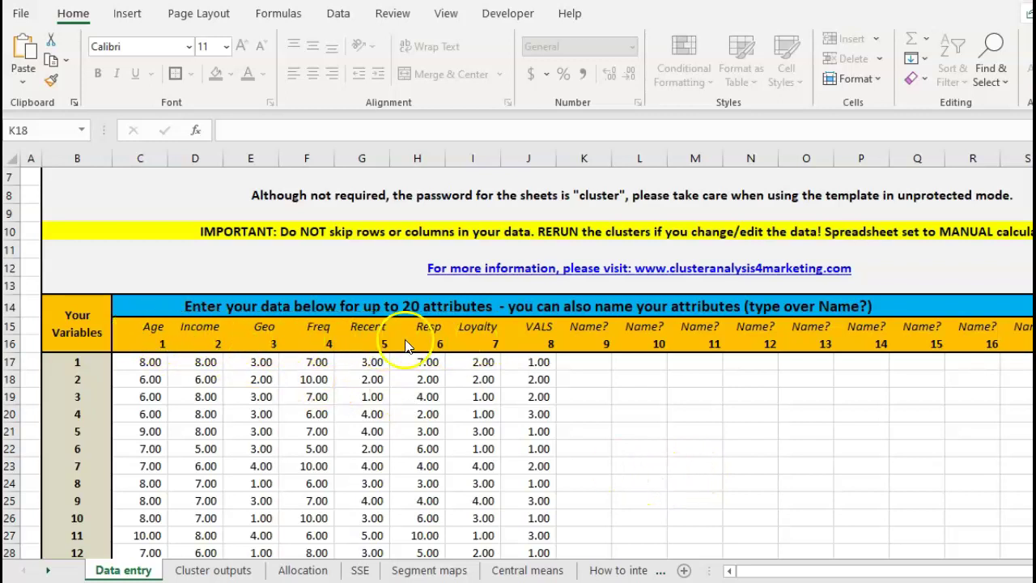
{"action": "scroll", "coordinate": [233, 469], "scroll_direction": "down", "scroll_amount": 1}
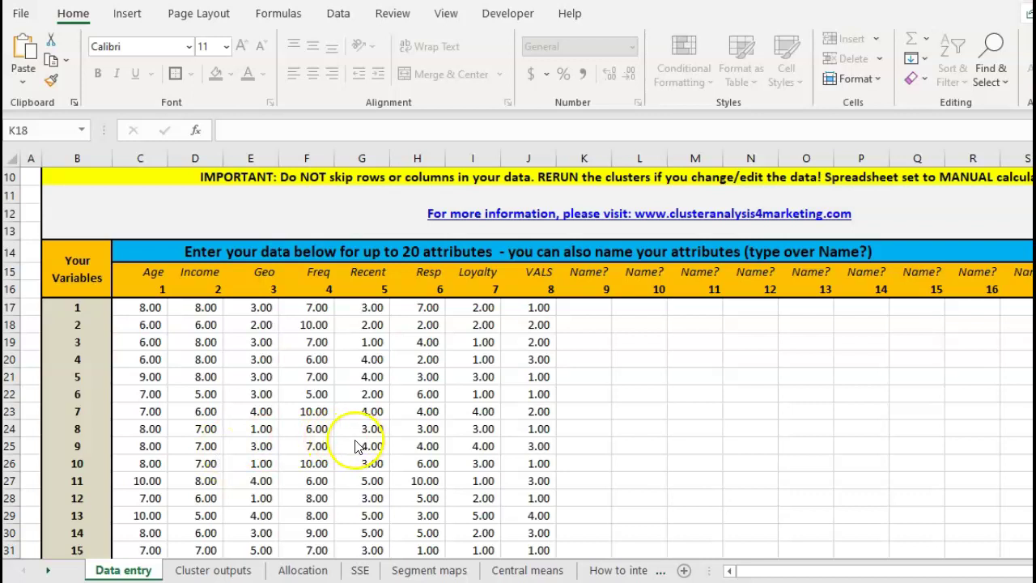
{"action": "scroll", "coordinate": [348, 449], "scroll_direction": "down", "scroll_amount": 1}
{"action": "scroll", "coordinate": [324, 448], "scroll_direction": "up", "scroll_amount": 2}
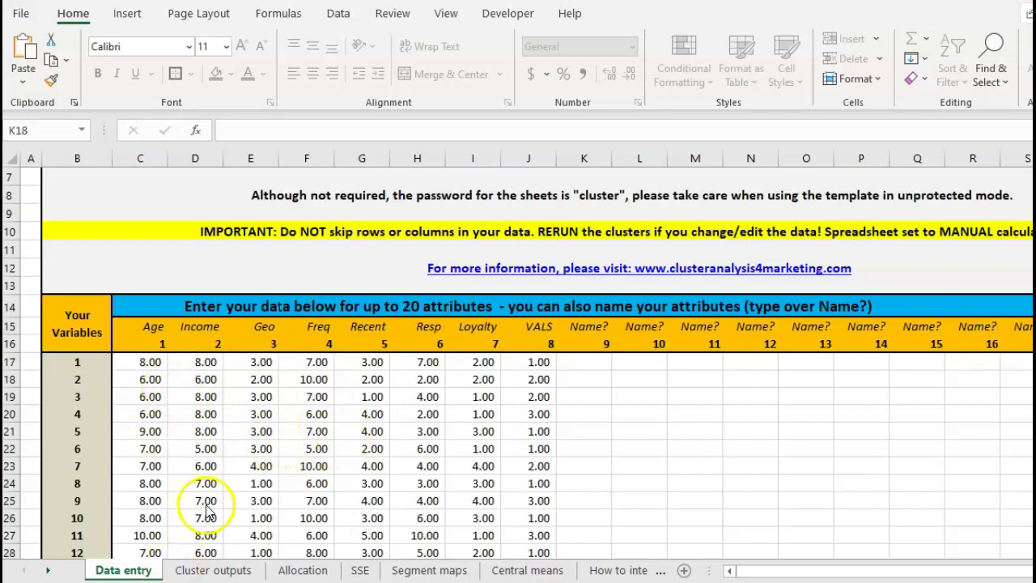
{"action": "scroll", "coordinate": [291, 497], "scroll_direction": "up", "scroll_amount": 2}
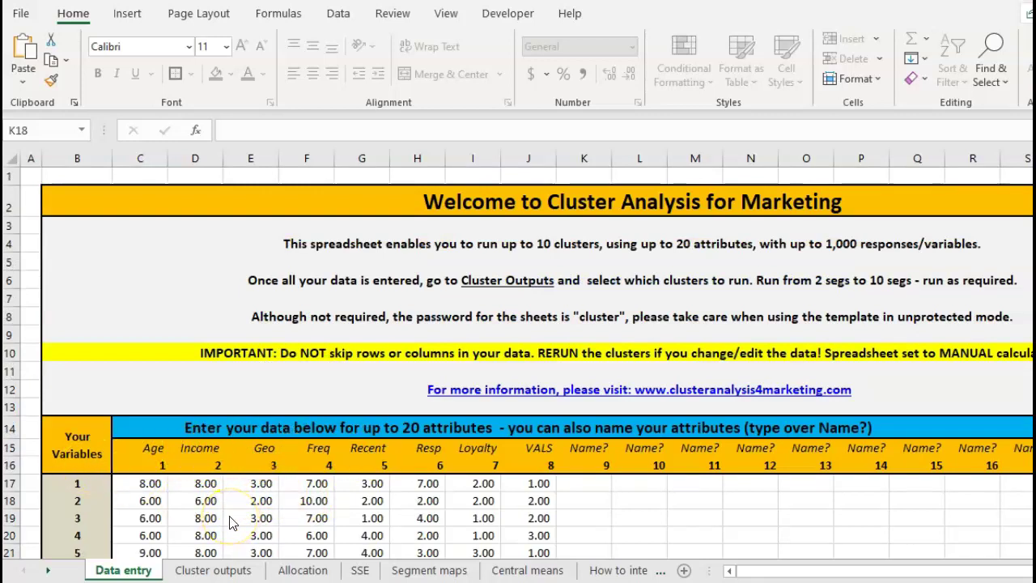
{"action": "left_click", "coordinate": [219, 575]}
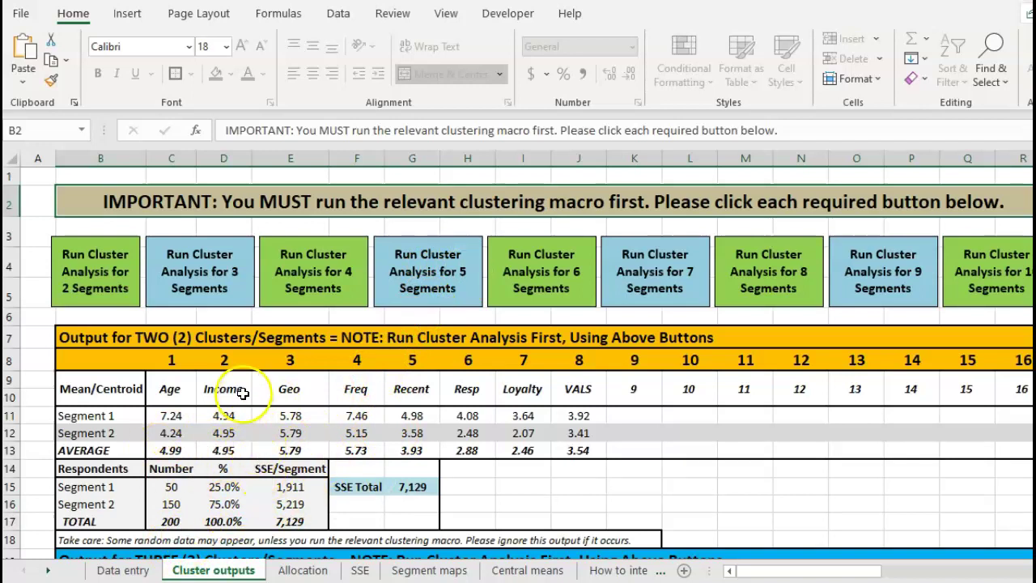
{"action": "left_click", "coordinate": [220, 280]}
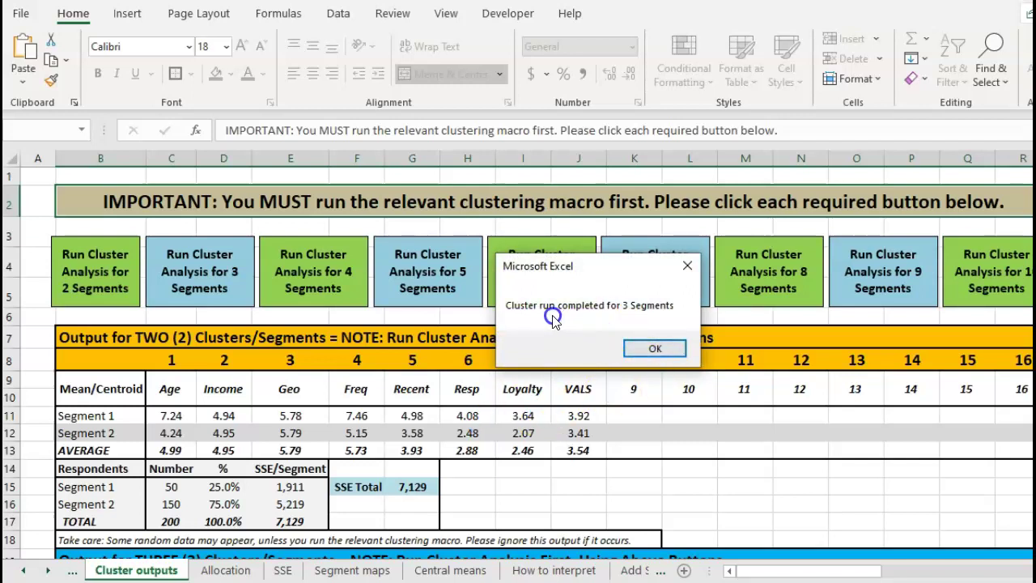
{"action": "left_click", "coordinate": [647, 348]}
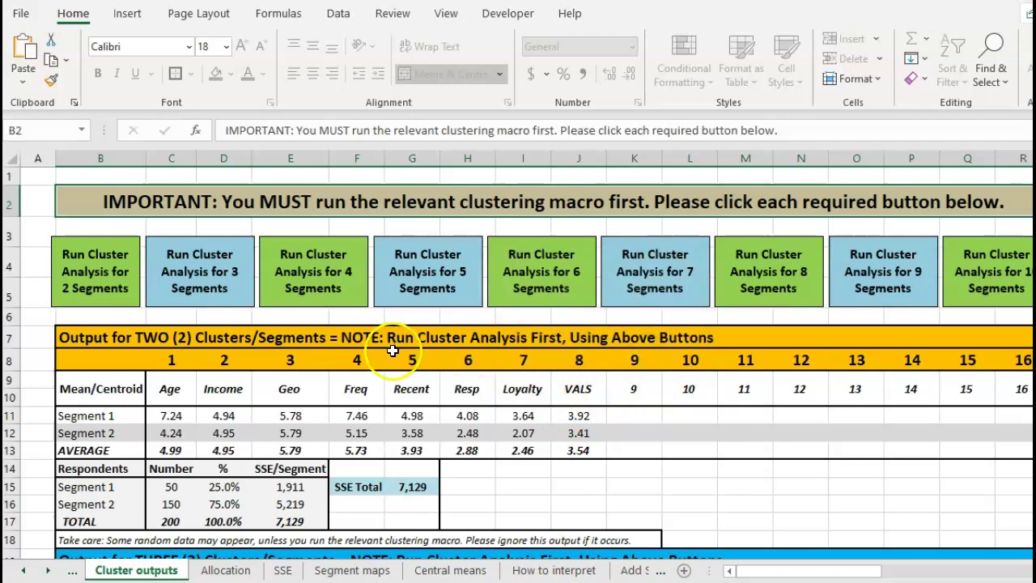
{"action": "scroll", "coordinate": [291, 389], "scroll_direction": "down", "scroll_amount": 4}
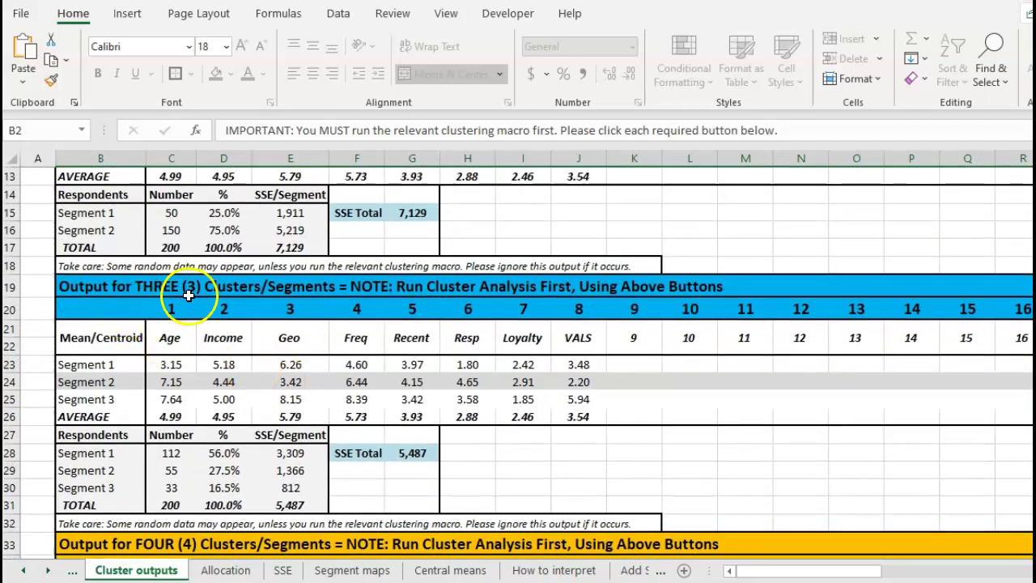
{"action": "scroll", "coordinate": [259, 305], "scroll_direction": "down", "scroll_amount": 1}
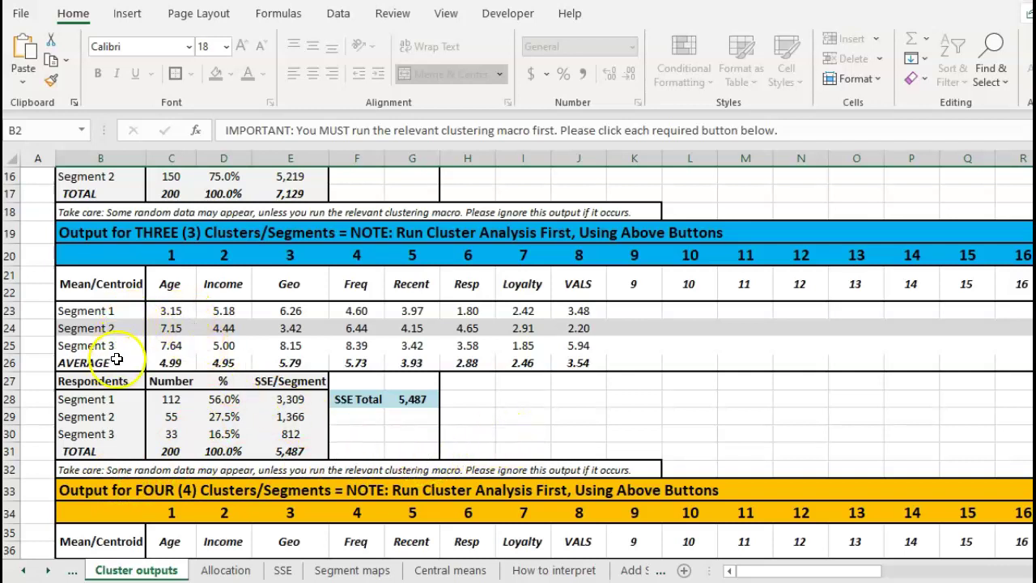
{"action": "left_click", "coordinate": [171, 313]}
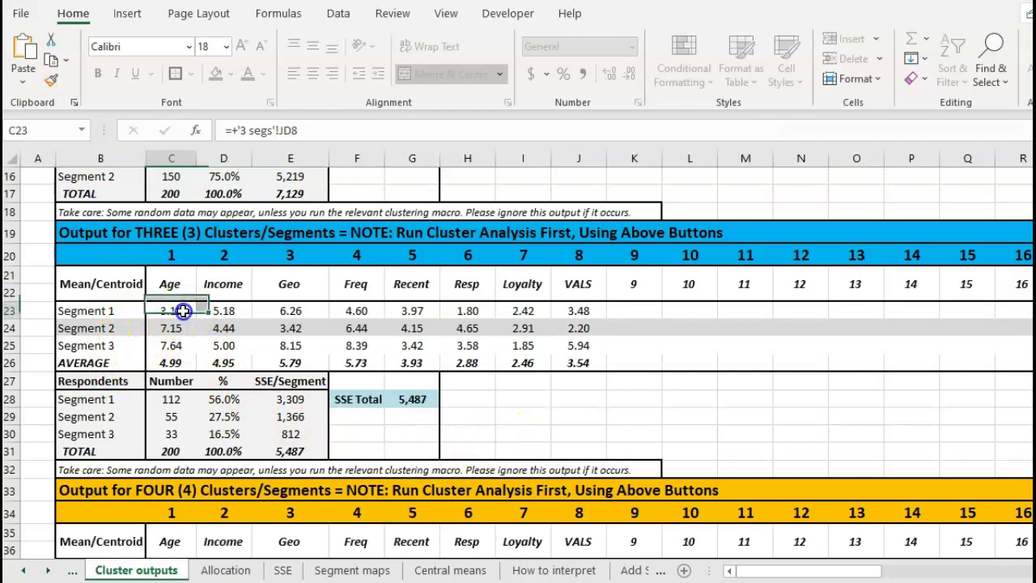
{"action": "left_click", "coordinate": [183, 328]}
{"action": "left_click", "coordinate": [177, 347]}
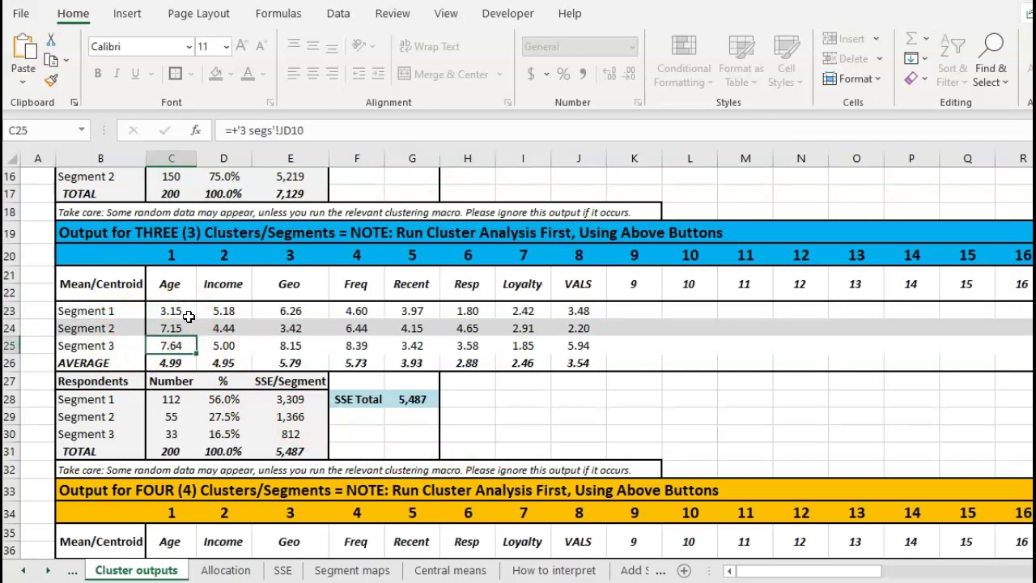
{"action": "left_click", "coordinate": [187, 314]}
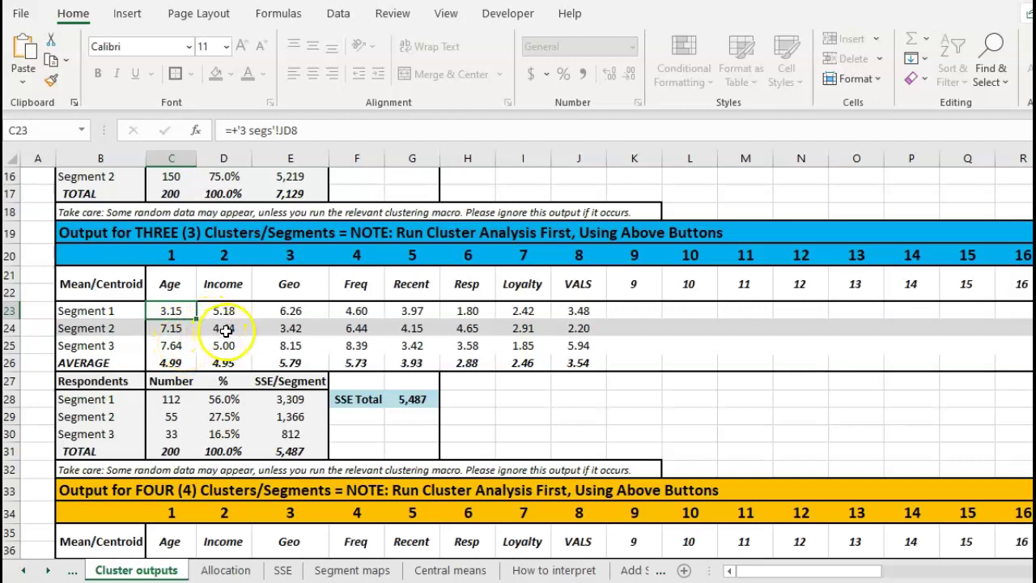
{"action": "left_click", "coordinate": [292, 325]}
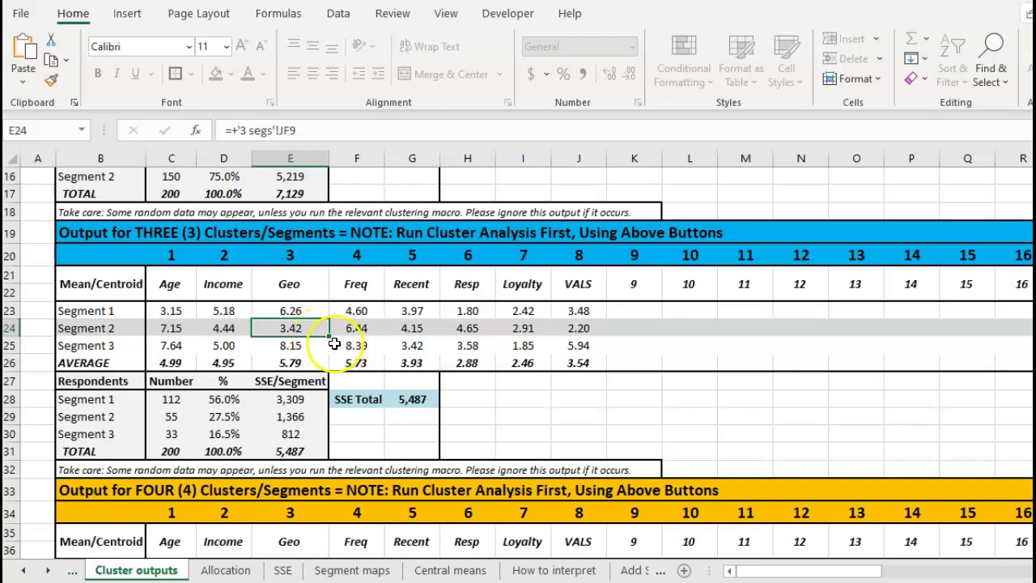
{"action": "left_click", "coordinate": [444, 312]}
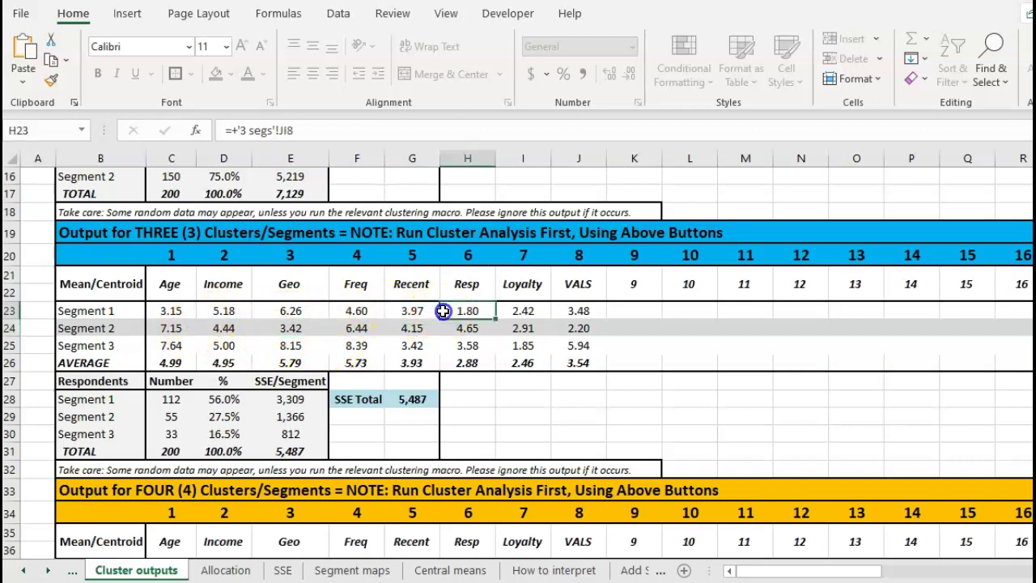
{"action": "left_click", "coordinate": [454, 328]}
{"action": "left_click", "coordinate": [469, 345]}
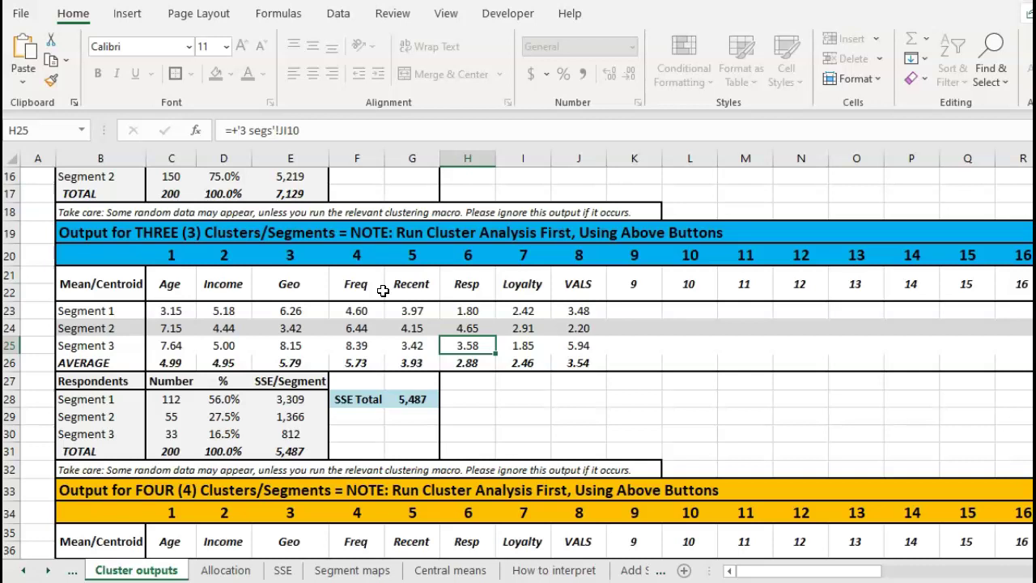
{"action": "left_click", "coordinate": [296, 313]}
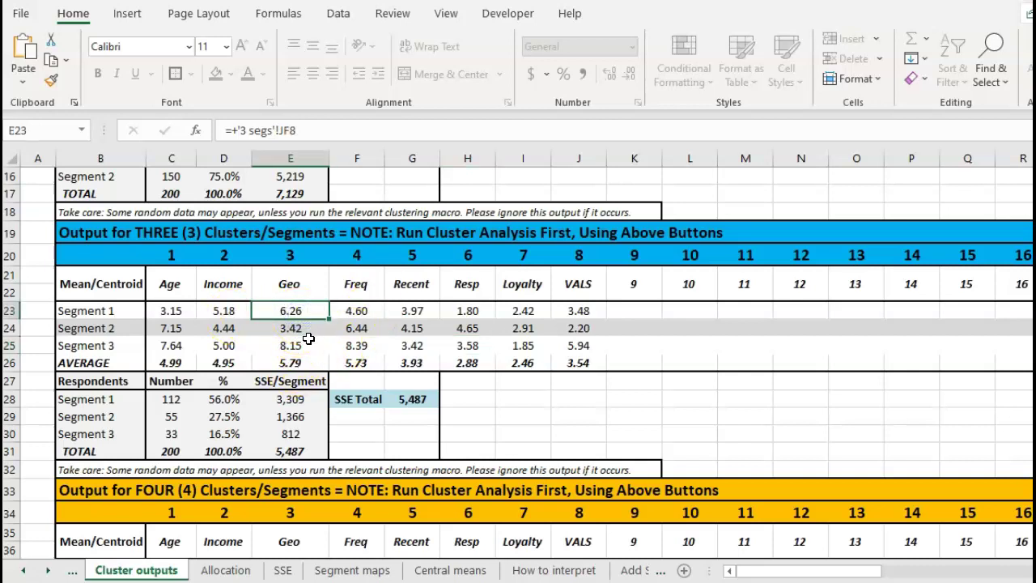
{"action": "left_click", "coordinate": [308, 330]}
{"action": "left_click", "coordinate": [314, 352]}
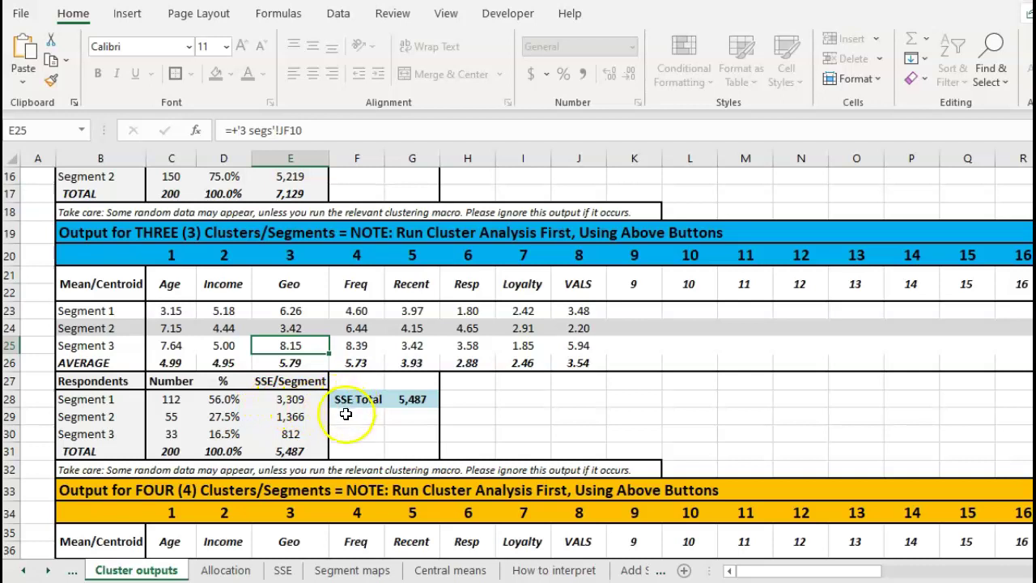
{"action": "left_click", "coordinate": [417, 402]}
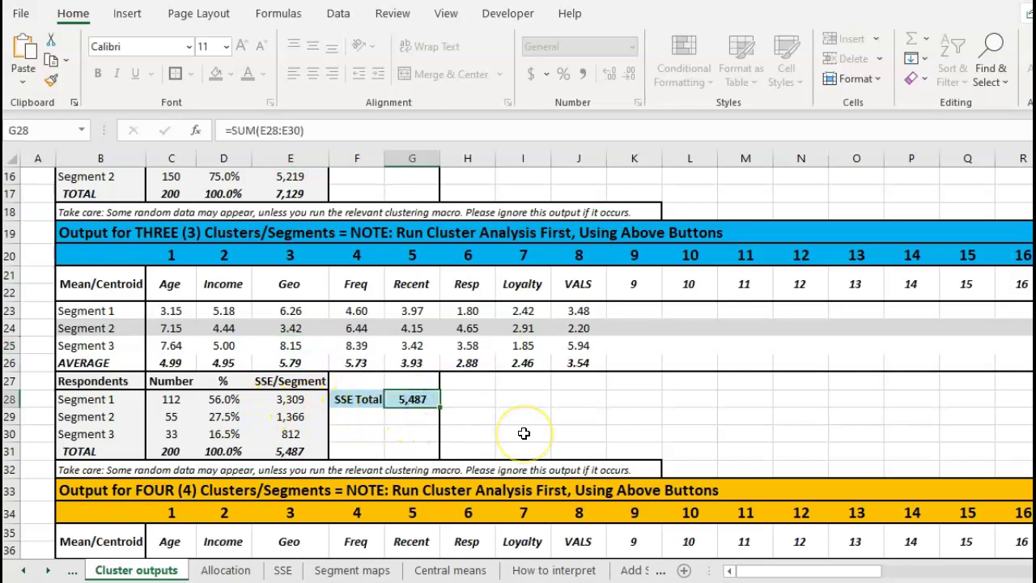
{"action": "scroll", "coordinate": [522, 429], "scroll_direction": "up", "scroll_amount": 5}
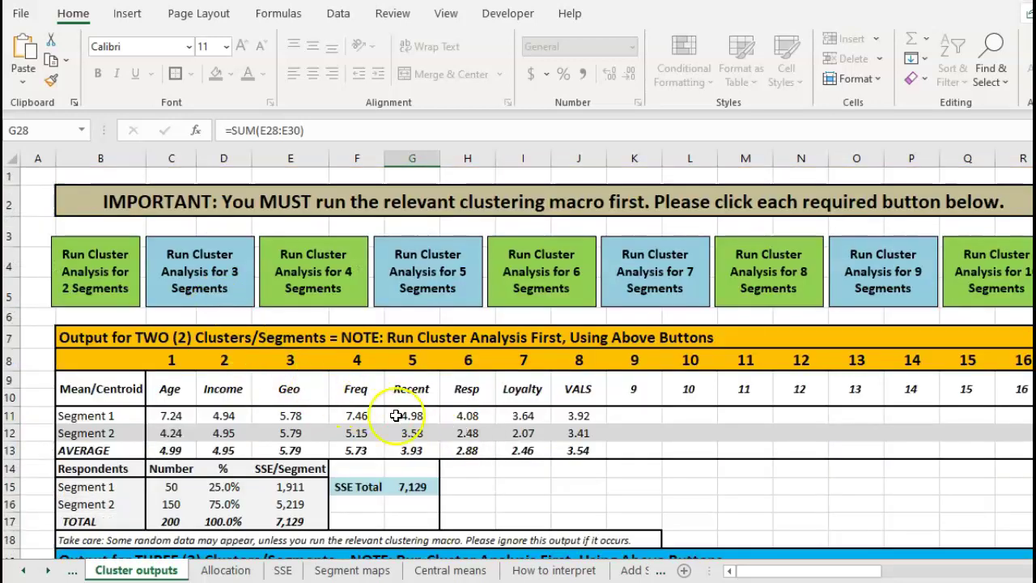
{"action": "scroll", "coordinate": [448, 464], "scroll_direction": "down", "scroll_amount": 1}
{"action": "scroll", "coordinate": [447, 464], "scroll_direction": "down", "scroll_amount": 2}
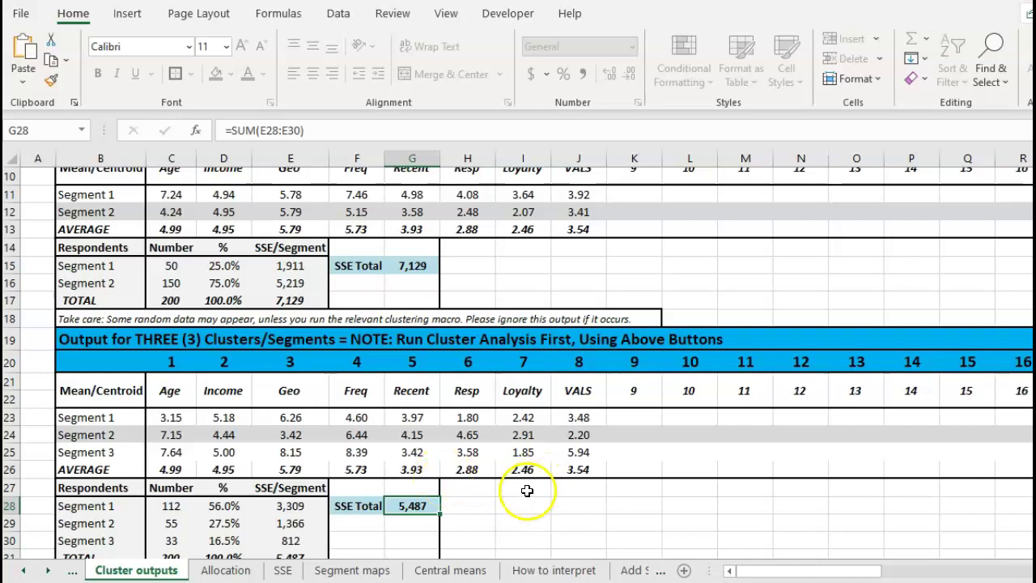
{"action": "scroll", "coordinate": [527, 489], "scroll_direction": "down", "scroll_amount": 1}
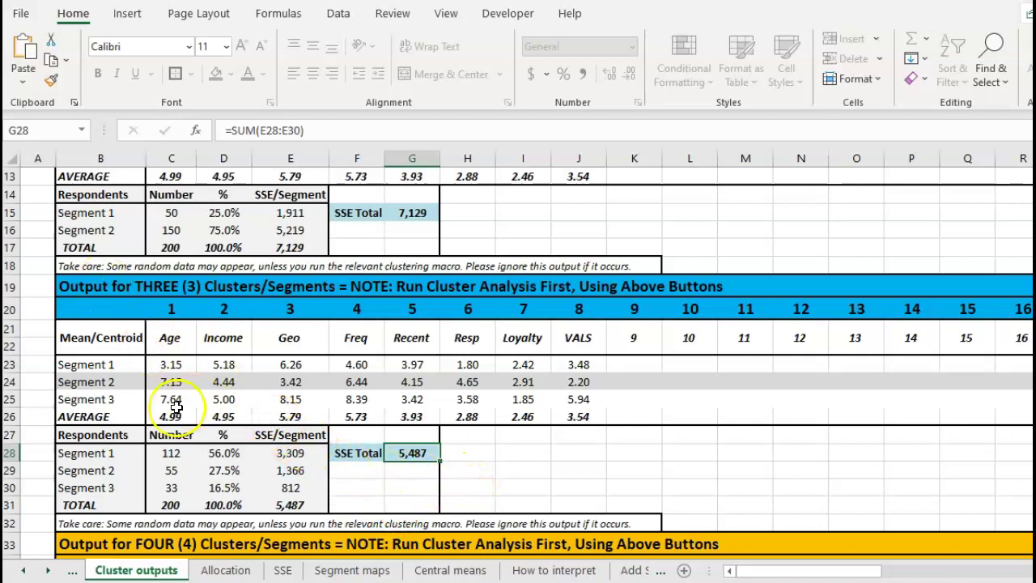
Step: On the Allocation sheet, select the per-segment respondent counts for the 10-, 6- and 5-cluster solutions
{"action": "left_click", "coordinate": [226, 571]}
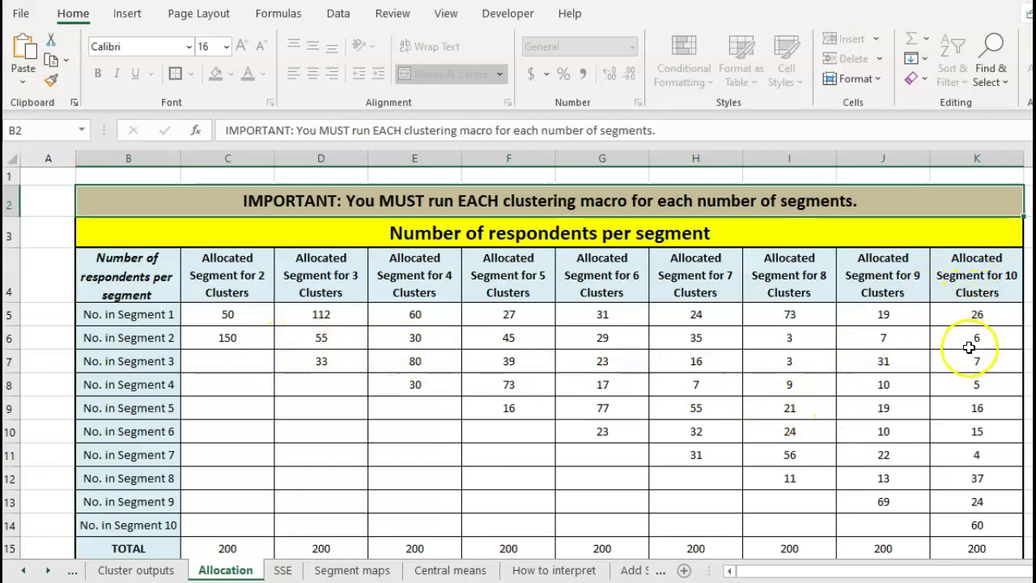
{"action": "left_click_drag", "start_coordinate": [973, 341], "coordinate": [969, 381]}
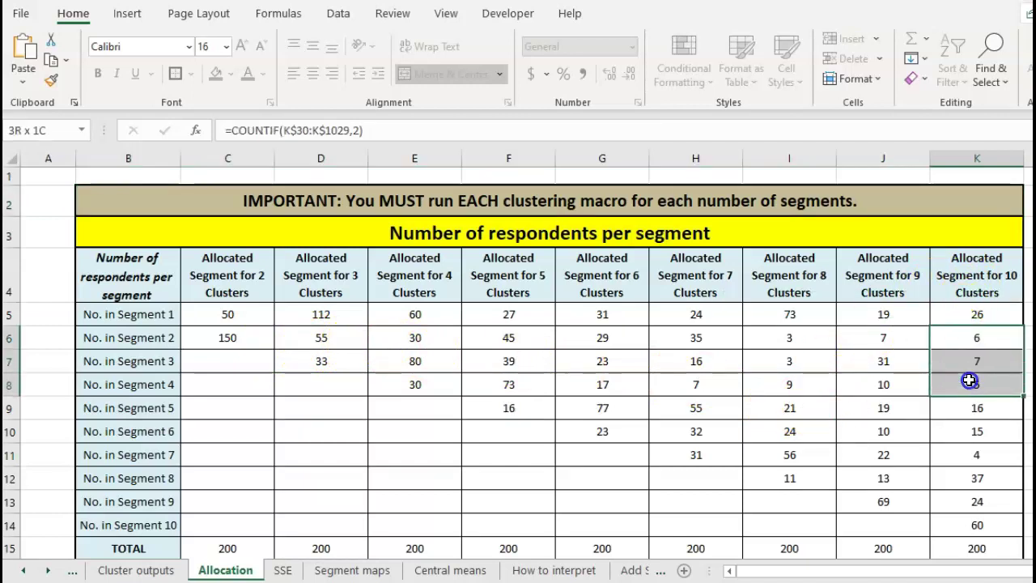
{"action": "left_click", "coordinate": [962, 454]}
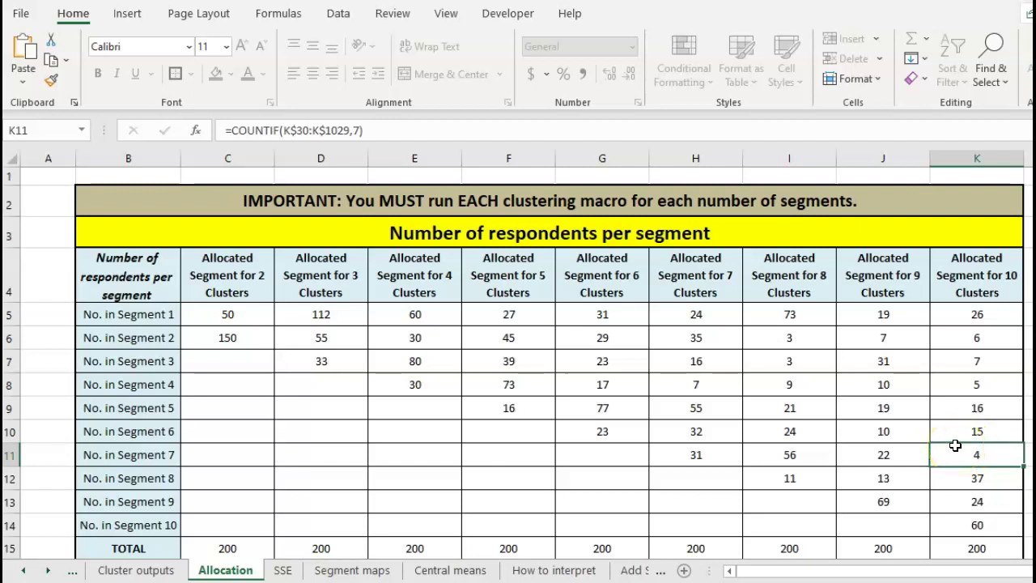
{"action": "left_click_drag", "start_coordinate": [981, 336], "coordinate": [982, 380]}
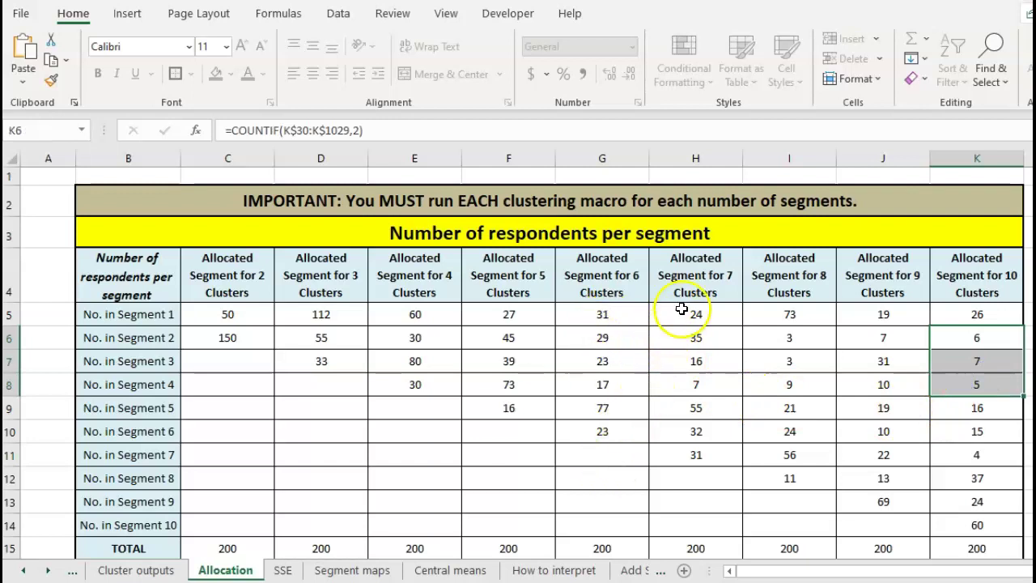
{"action": "left_click", "coordinate": [623, 321]}
{"action": "left_click_drag", "start_coordinate": [623, 323], "coordinate": [608, 434]}
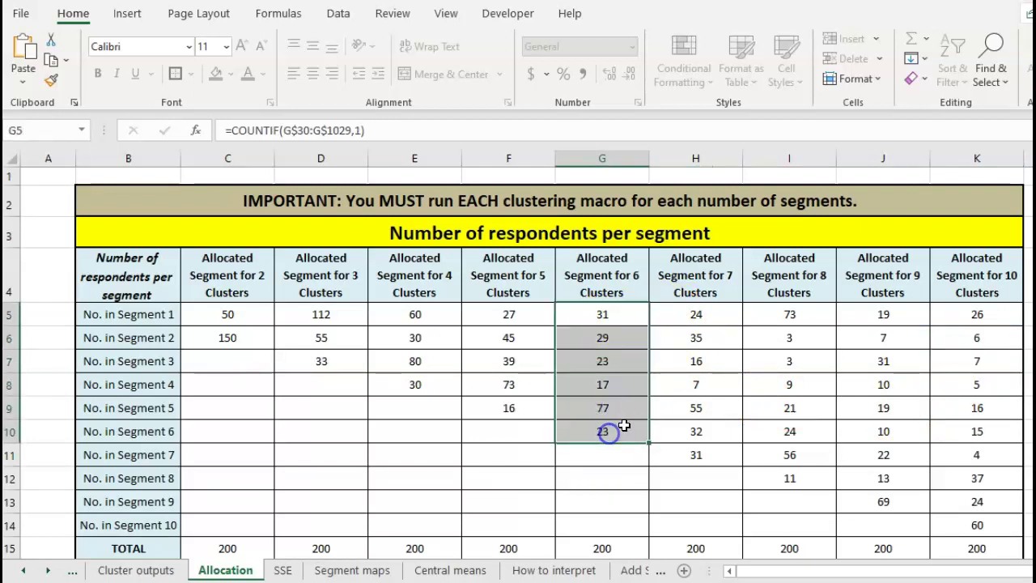
{"action": "left_click_drag", "start_coordinate": [526, 318], "coordinate": [525, 411]}
{"action": "scroll", "coordinate": [623, 405], "scroll_direction": "down", "scroll_amount": 4}
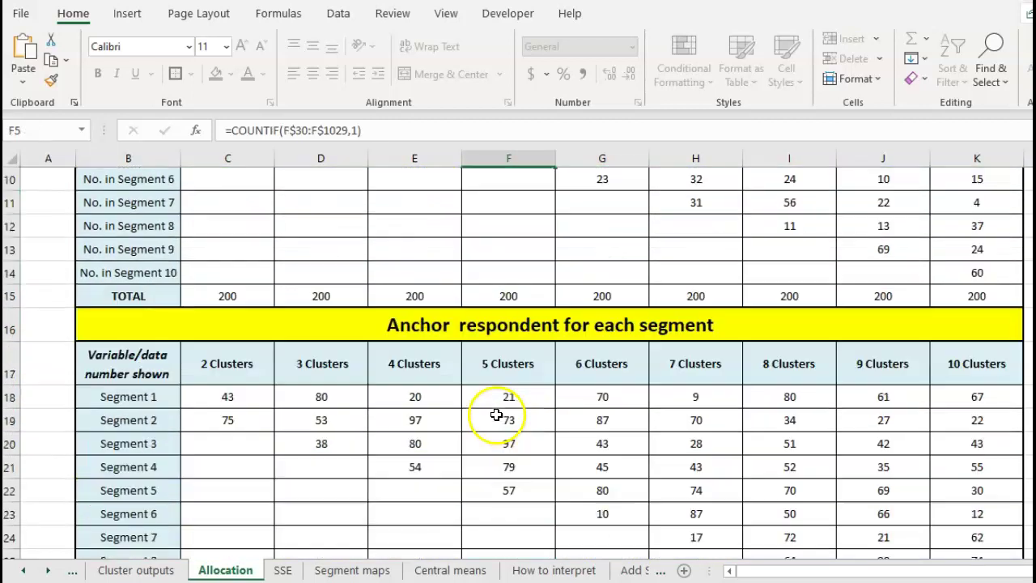
{"action": "left_click", "coordinate": [349, 435]}
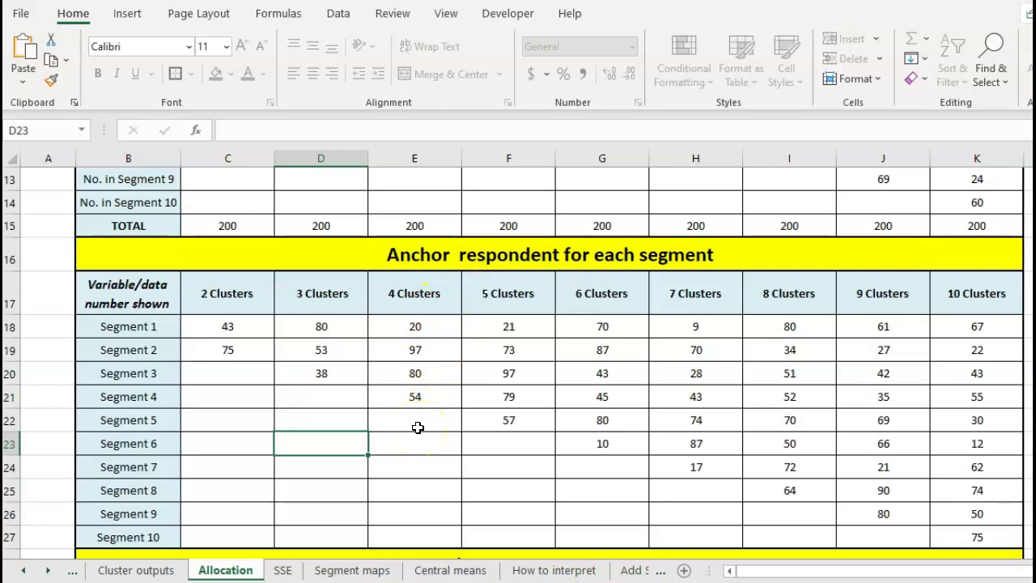
{"action": "left_click", "coordinate": [246, 328]}
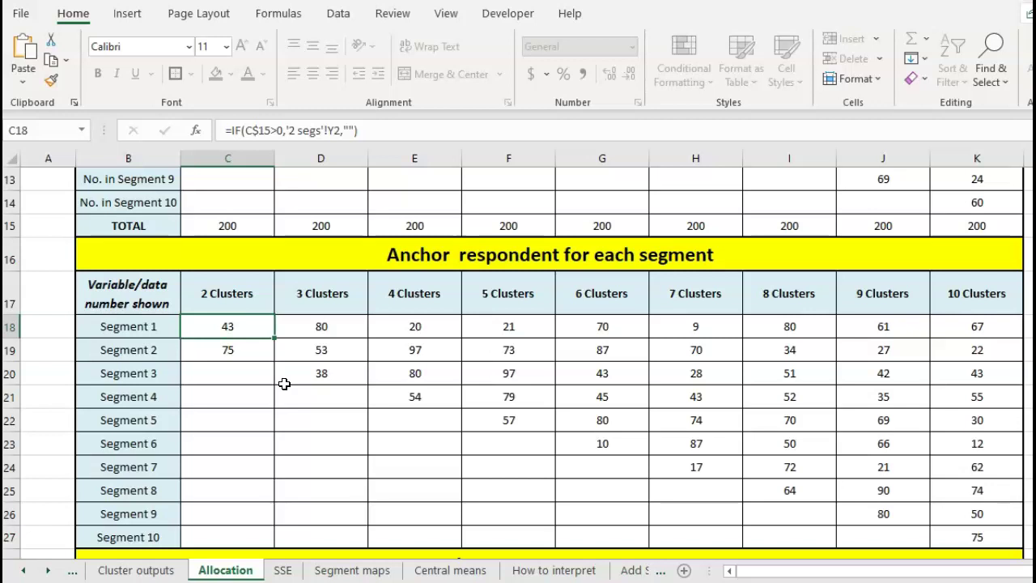
Step: Inspect respondent 1's segment allocation formulas for the 2-cluster and 10-cluster solutions
{"action": "scroll", "coordinate": [219, 365], "scroll_direction": "down", "scroll_amount": 3}
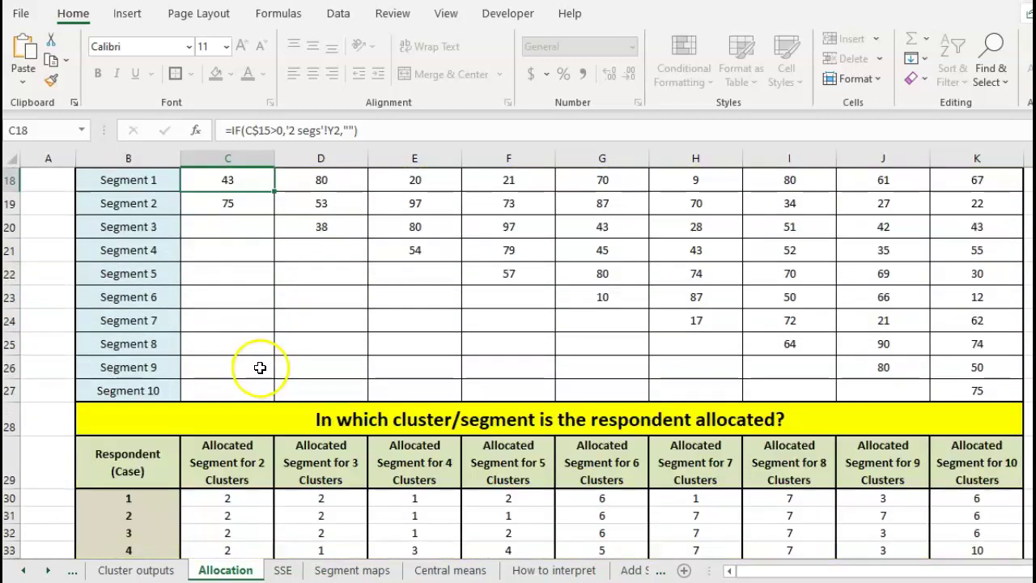
{"action": "scroll", "coordinate": [272, 362], "scroll_direction": "down", "scroll_amount": 4}
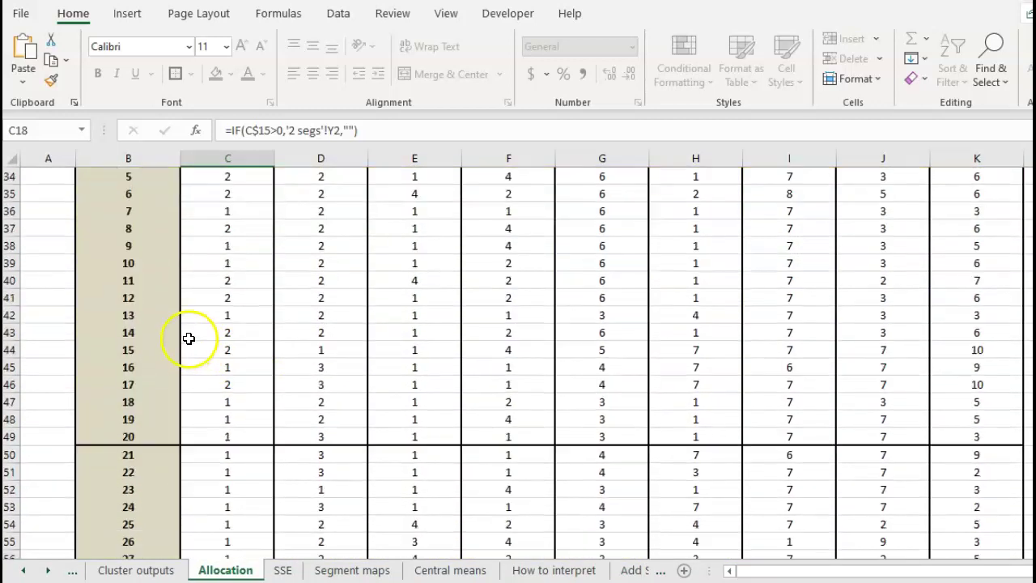
{"action": "scroll", "coordinate": [189, 337], "scroll_direction": "up", "scroll_amount": 2}
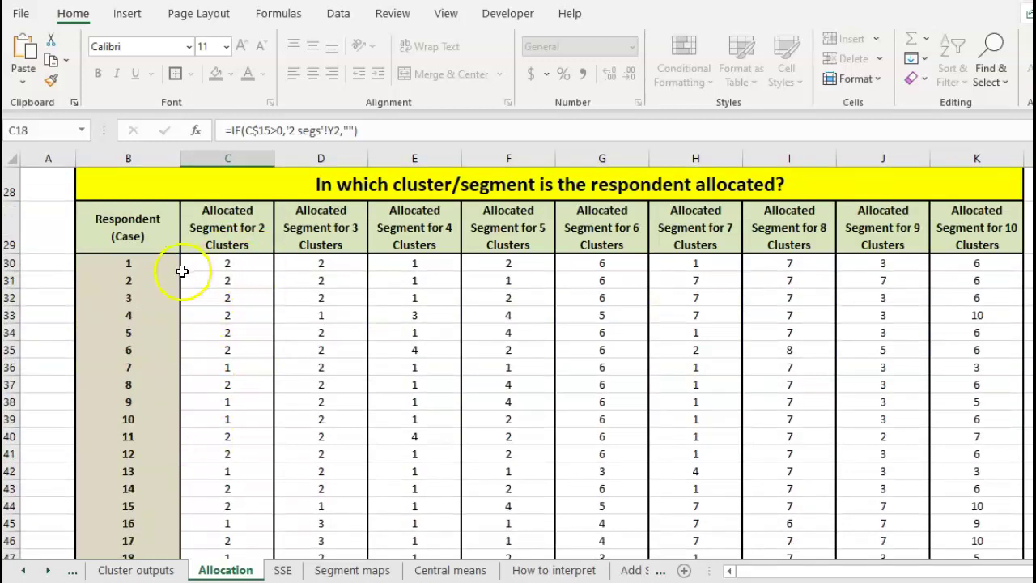
{"action": "left_click", "coordinate": [146, 268]}
{"action": "left_click", "coordinate": [238, 266]}
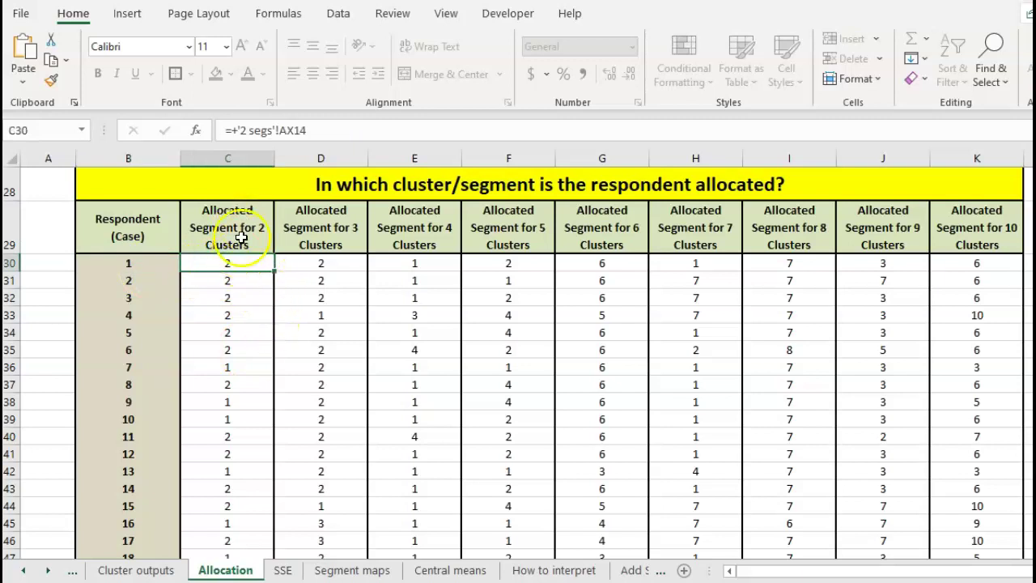
{"action": "left_click", "coordinate": [958, 235]}
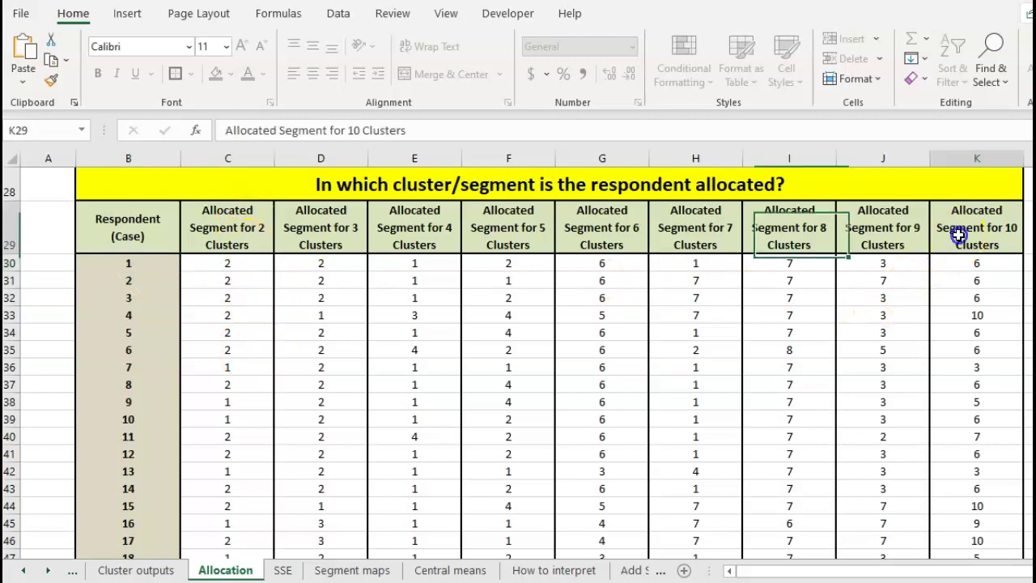
{"action": "left_click", "coordinate": [970, 265]}
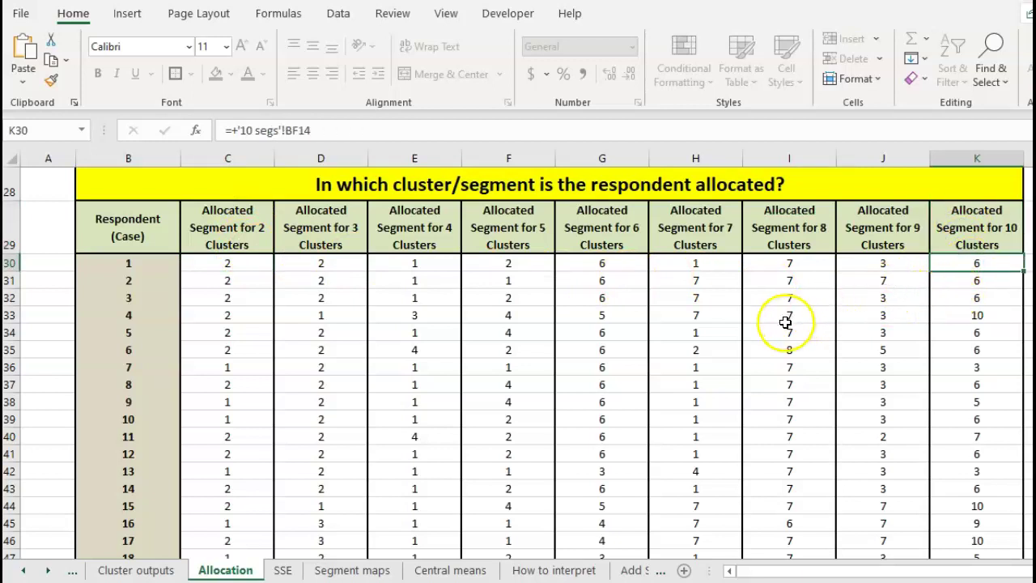
{"action": "scroll", "coordinate": [728, 397], "scroll_direction": "down", "scroll_amount": 2}
{"action": "scroll", "coordinate": [521, 374], "scroll_direction": "up", "scroll_amount": 4}
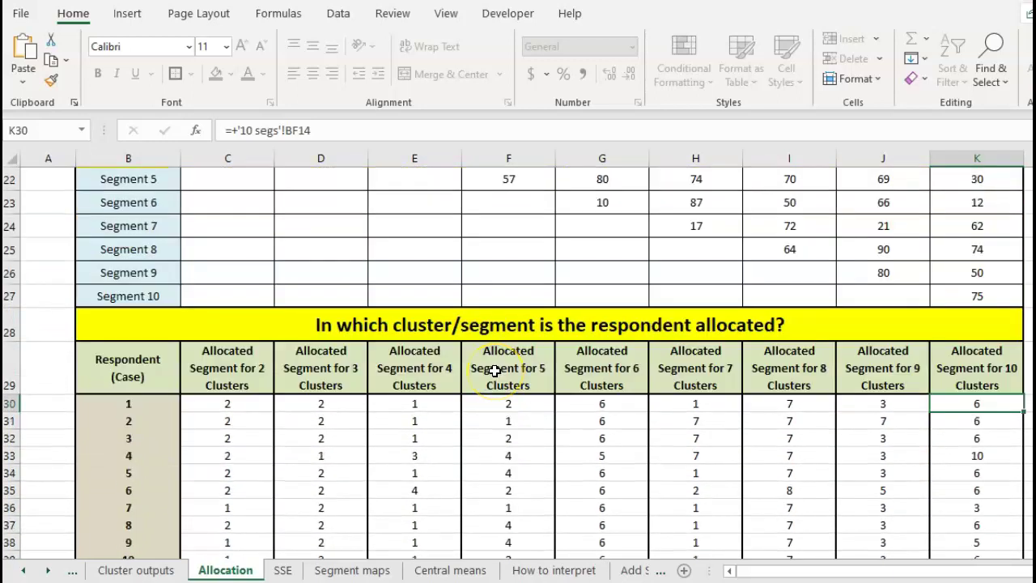
{"action": "left_click", "coordinate": [282, 571]}
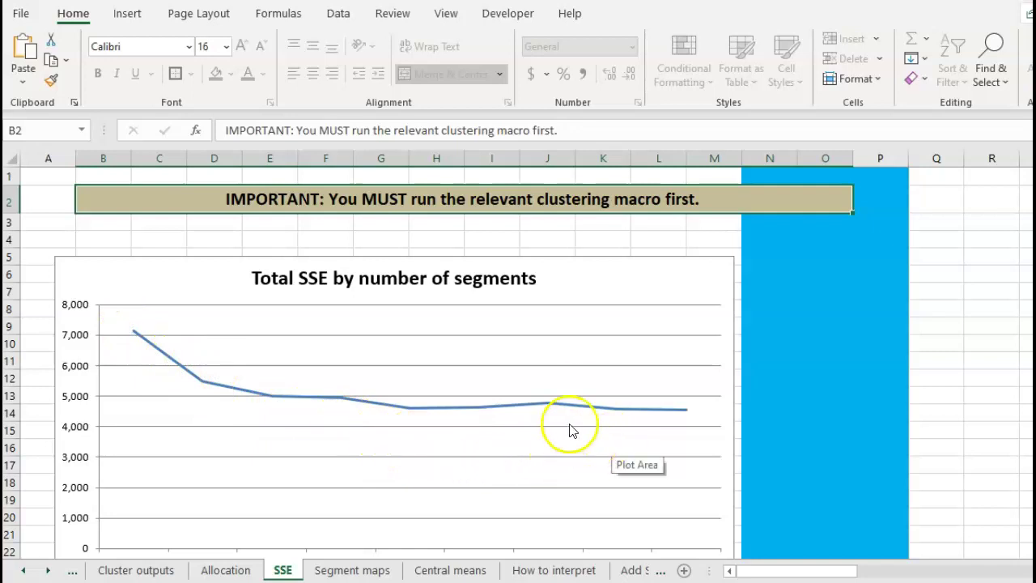
{"action": "scroll", "coordinate": [543, 417], "scroll_direction": "down", "scroll_amount": 1}
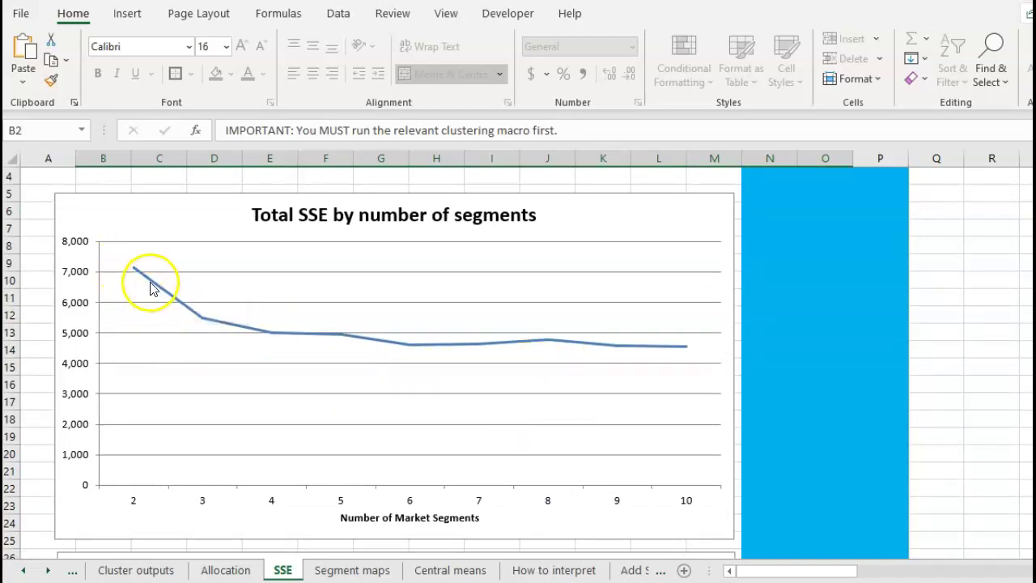
{"action": "mouse_move", "coordinate": [140, 277]}
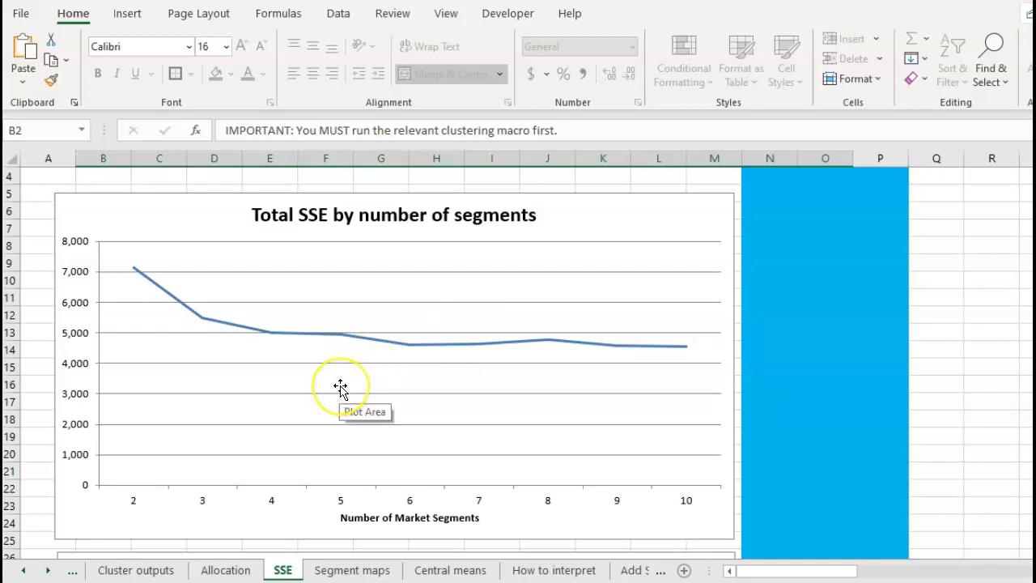
{"action": "scroll", "coordinate": [340, 389], "scroll_direction": "down", "scroll_amount": 6}
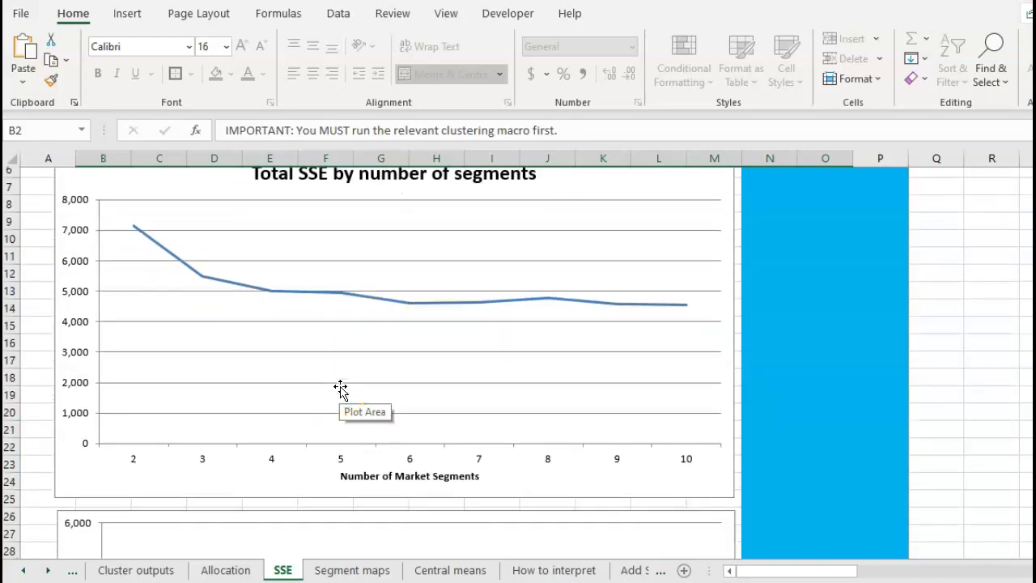
{"action": "scroll", "coordinate": [338, 391], "scroll_direction": "down", "scroll_amount": 2}
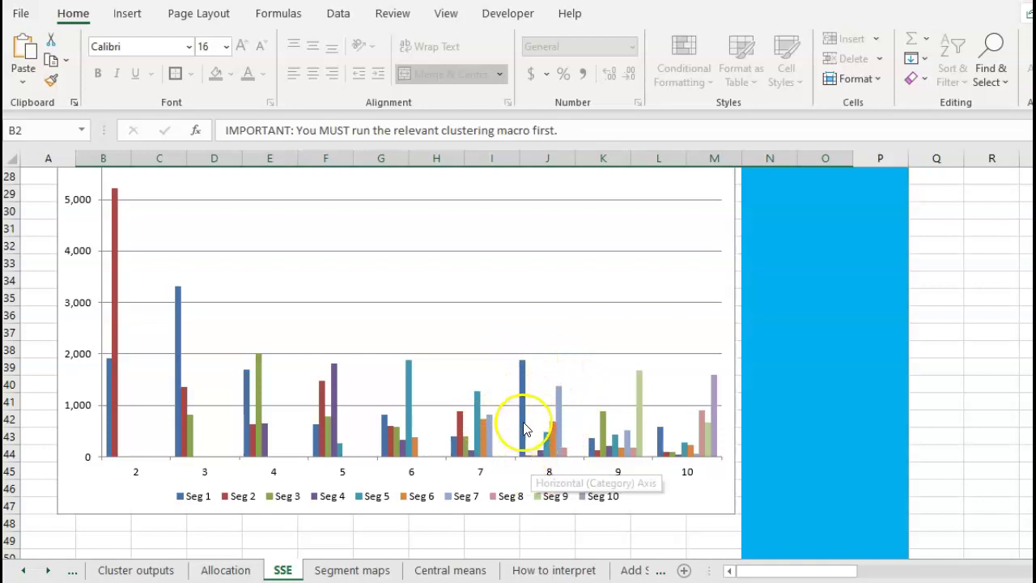
{"action": "mouse_move", "coordinate": [524, 409]}
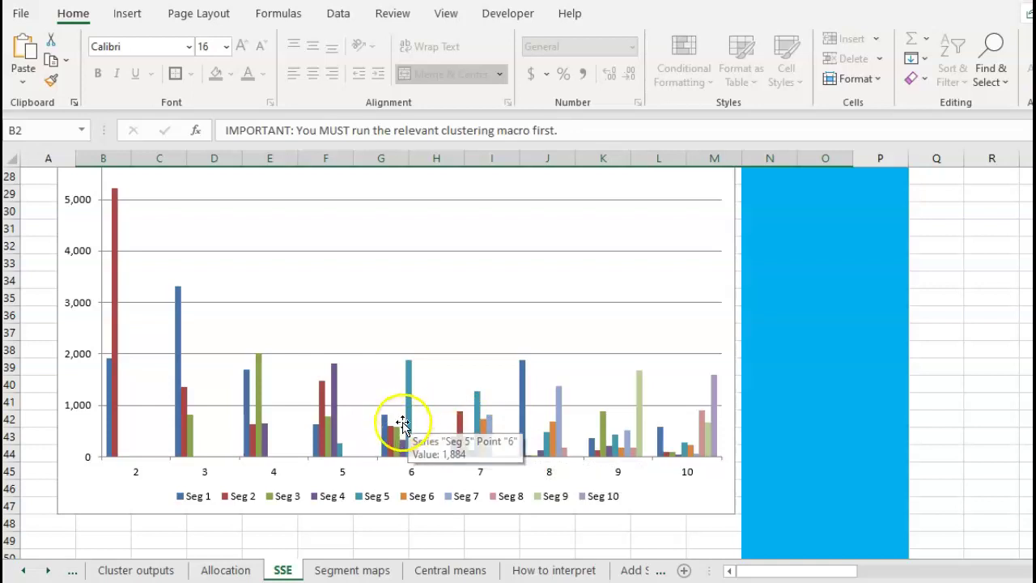
{"action": "scroll", "coordinate": [422, 453], "scroll_direction": "up", "scroll_amount": 2}
{"action": "scroll", "coordinate": [423, 454], "scroll_direction": "up", "scroll_amount": 6}
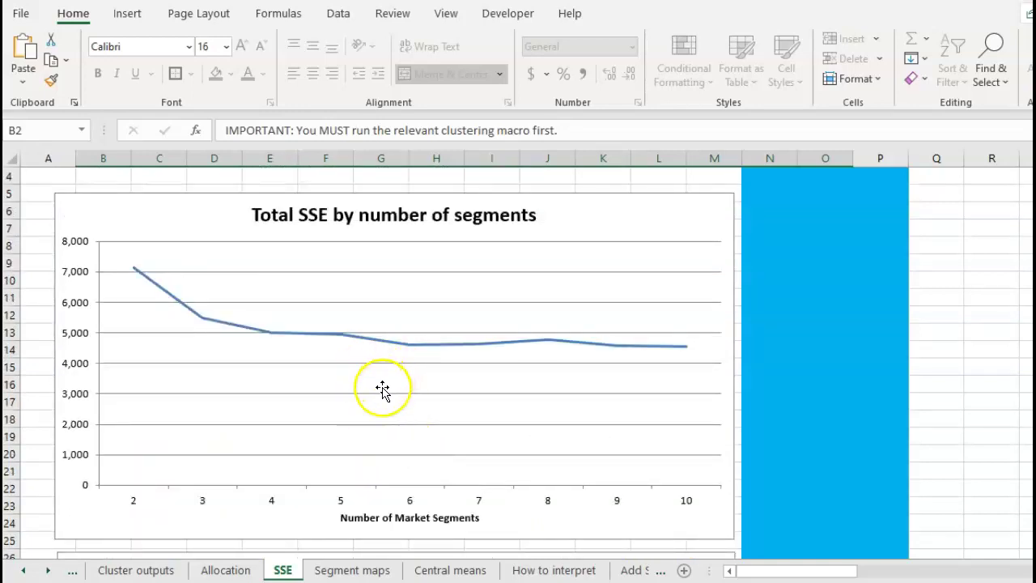
{"action": "scroll", "coordinate": [405, 447], "scroll_direction": "down", "scroll_amount": 2}
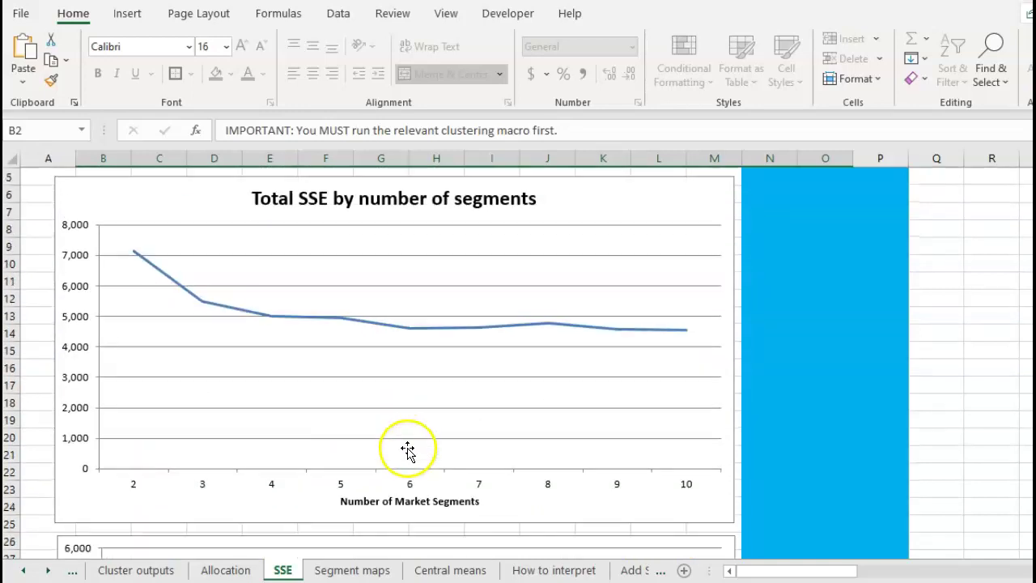
{"action": "scroll", "coordinate": [407, 452], "scroll_direction": "down", "scroll_amount": 6}
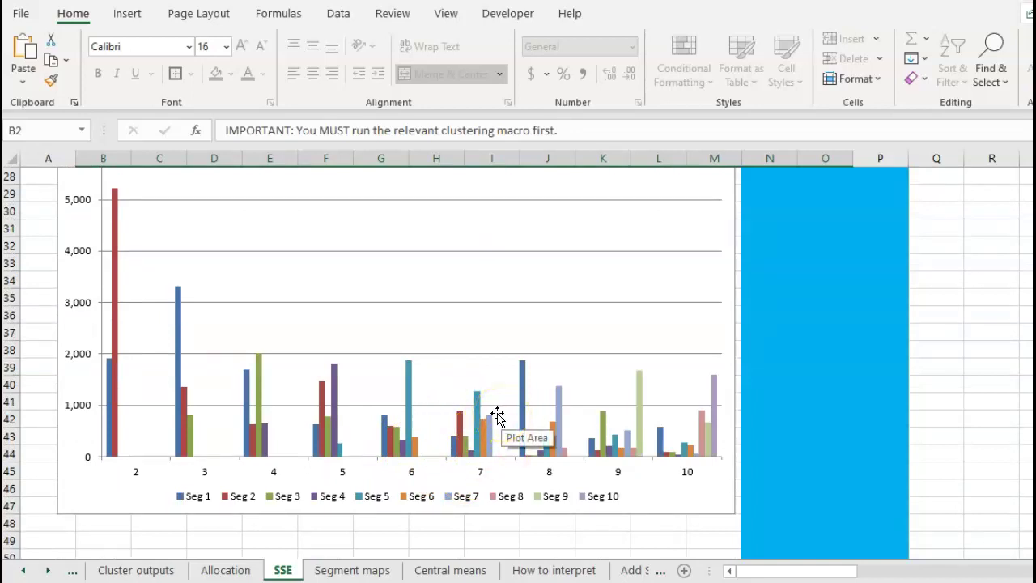
{"action": "scroll", "coordinate": [498, 416], "scroll_direction": "up", "scroll_amount": 9}
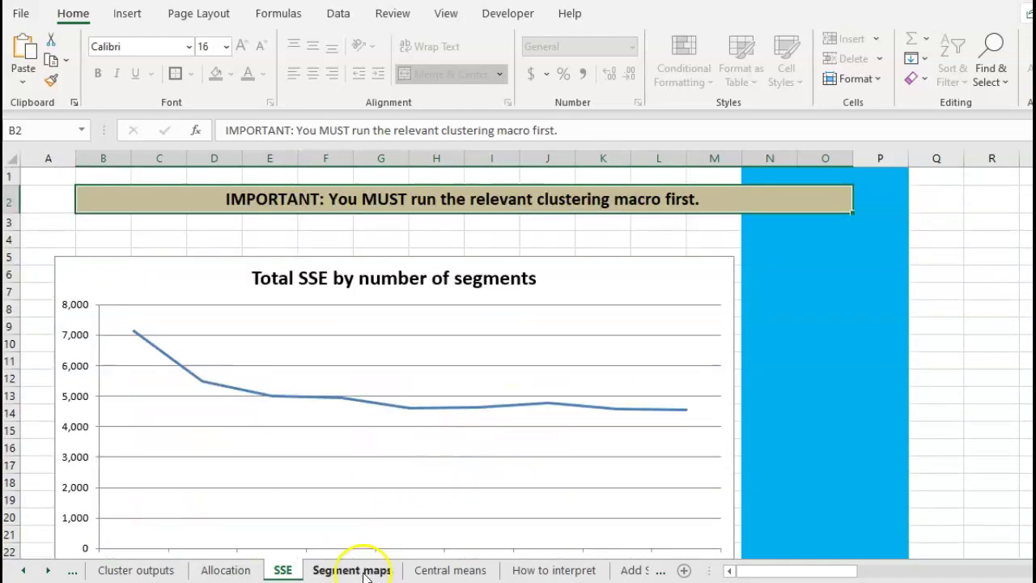
Step: On Segment maps, rename the first segment to Friends, then undo it back to 'a'
{"action": "left_click", "coordinate": [353, 570]}
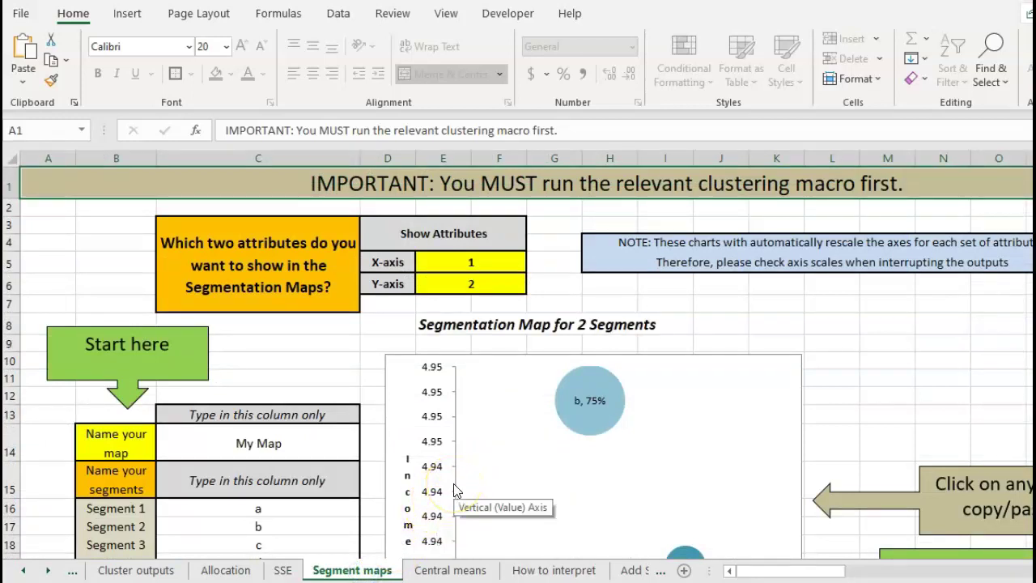
{"action": "scroll", "coordinate": [269, 413], "scroll_direction": "down", "scroll_amount": 1}
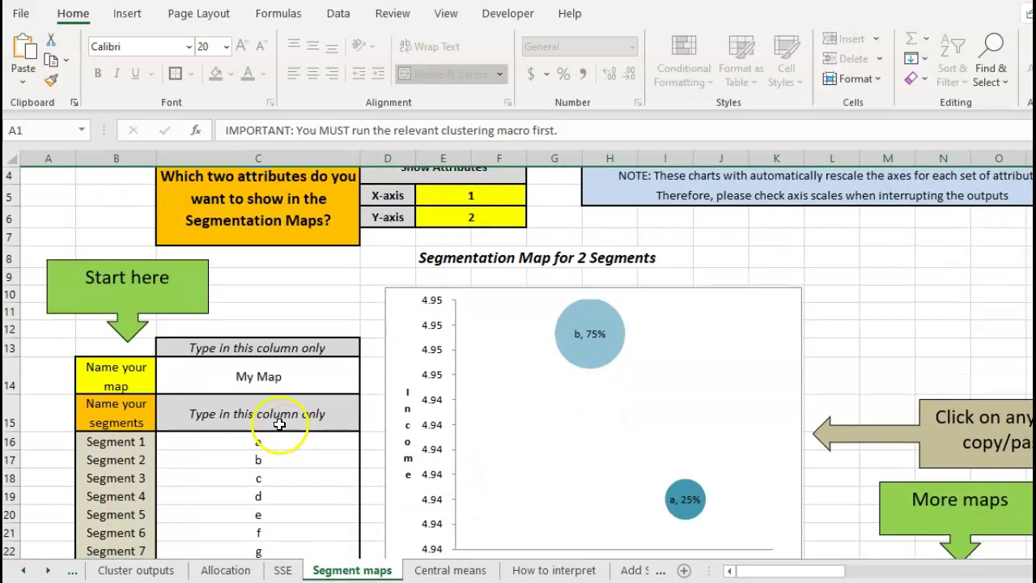
{"action": "left_click", "coordinate": [262, 378]}
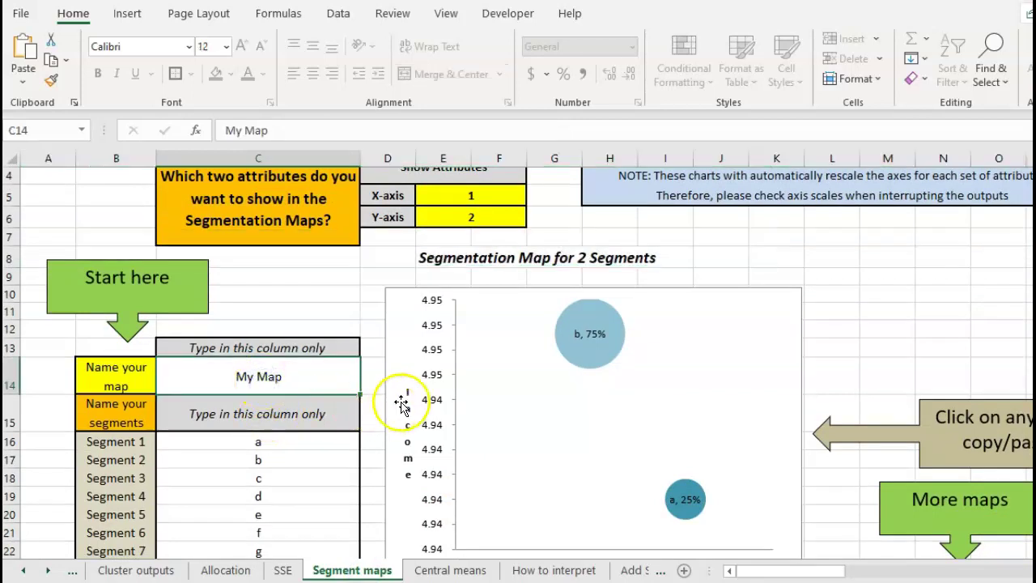
{"action": "scroll", "coordinate": [389, 400], "scroll_direction": "down", "scroll_amount": 3}
{"action": "scroll", "coordinate": [518, 462], "scroll_direction": "down", "scroll_amount": 1}
{"action": "scroll", "coordinate": [416, 363], "scroll_direction": "up", "scroll_amount": 2}
{"action": "left_click", "coordinate": [232, 324]}
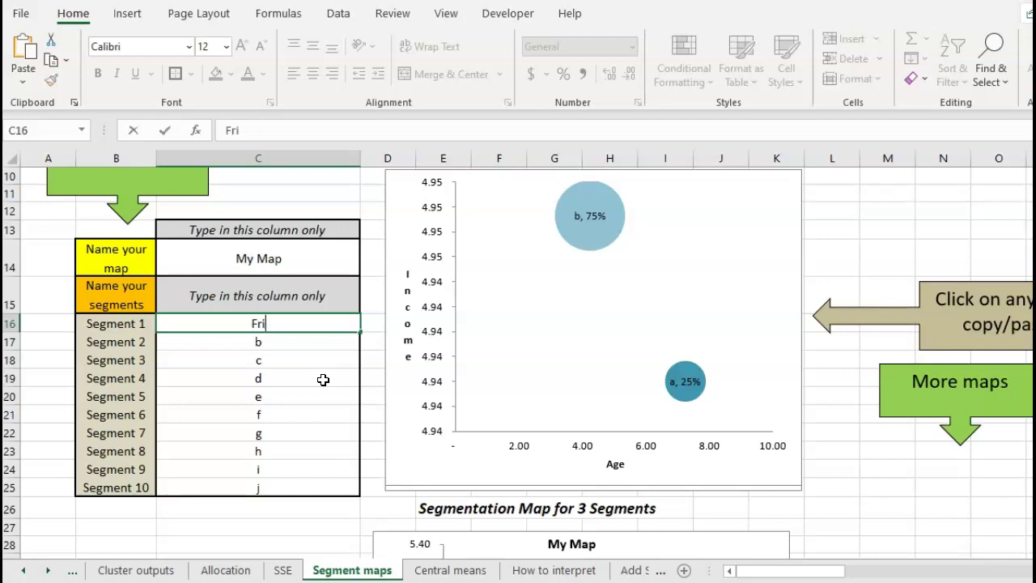
{"action": "key", "text": "Return"}
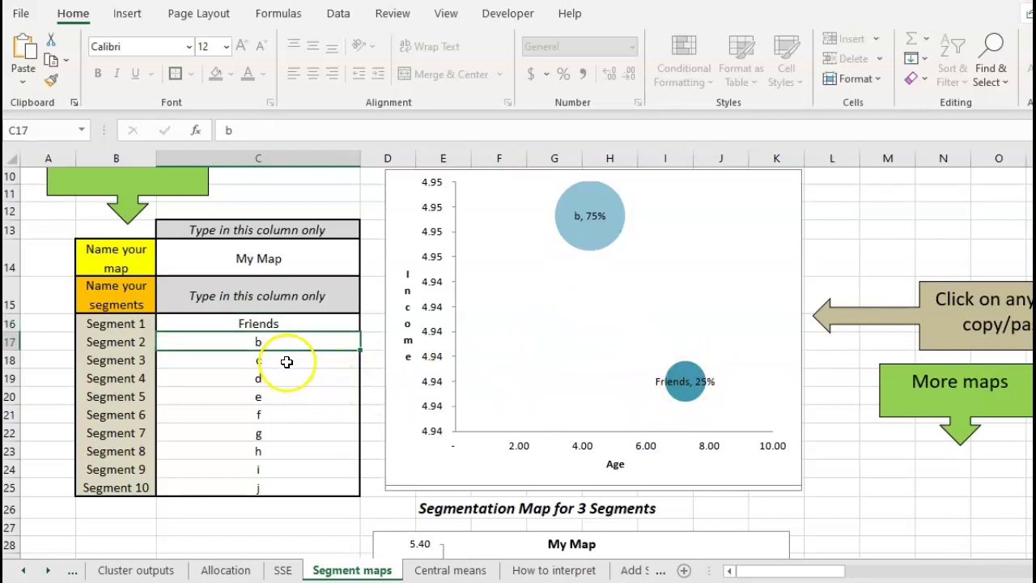
{"action": "scroll", "coordinate": [571, 441], "scroll_direction": "down", "scroll_amount": 4}
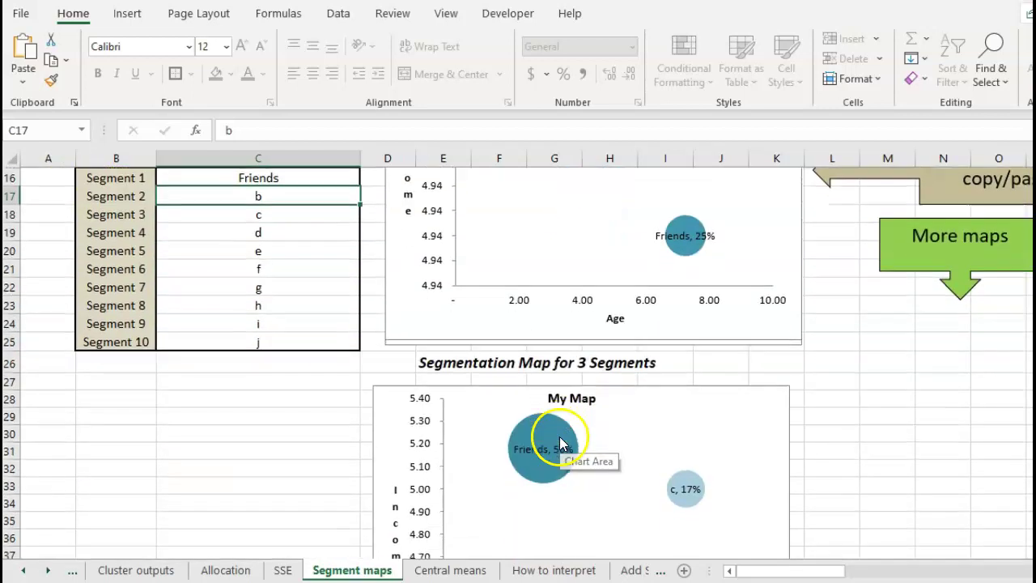
{"action": "scroll", "coordinate": [510, 360], "scroll_direction": "up", "scroll_amount": 4}
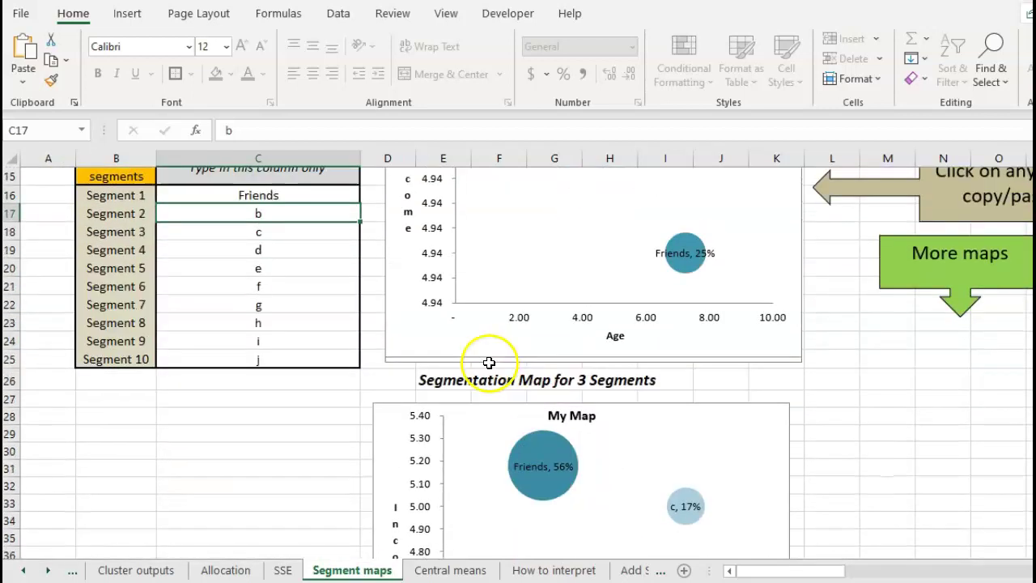
{"action": "key", "text": "ctrl+z"}
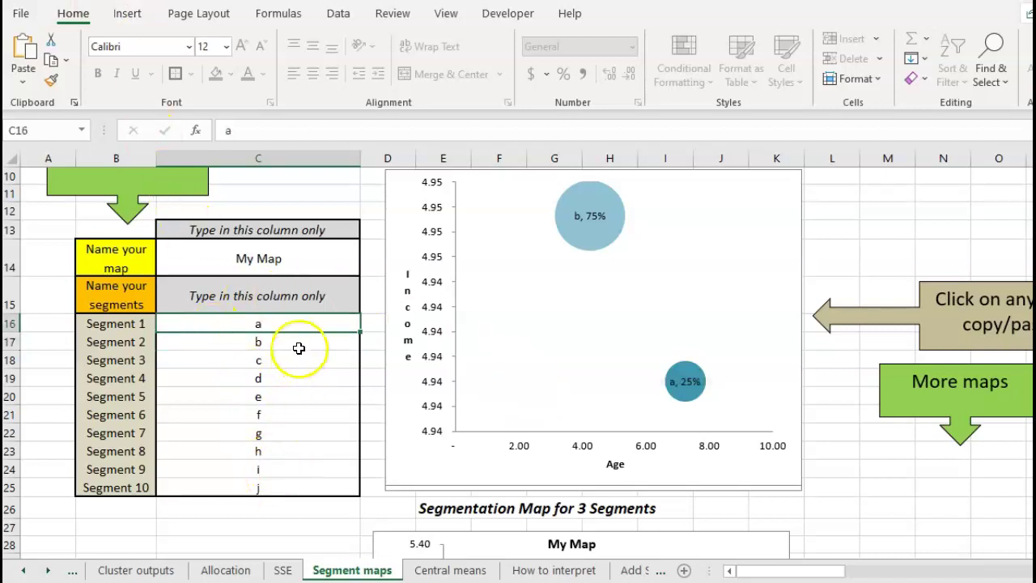
{"action": "scroll", "coordinate": [457, 346], "scroll_direction": "up", "scroll_amount": 1}
{"action": "scroll", "coordinate": [465, 348], "scroll_direction": "down", "scroll_amount": 5}
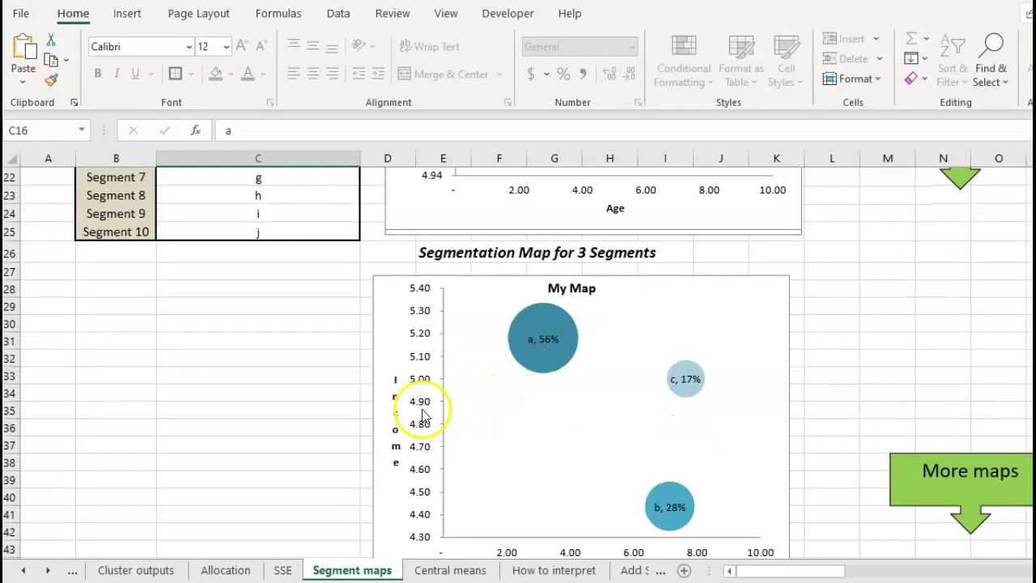
{"action": "scroll", "coordinate": [470, 405], "scroll_direction": "up", "scroll_amount": 7}
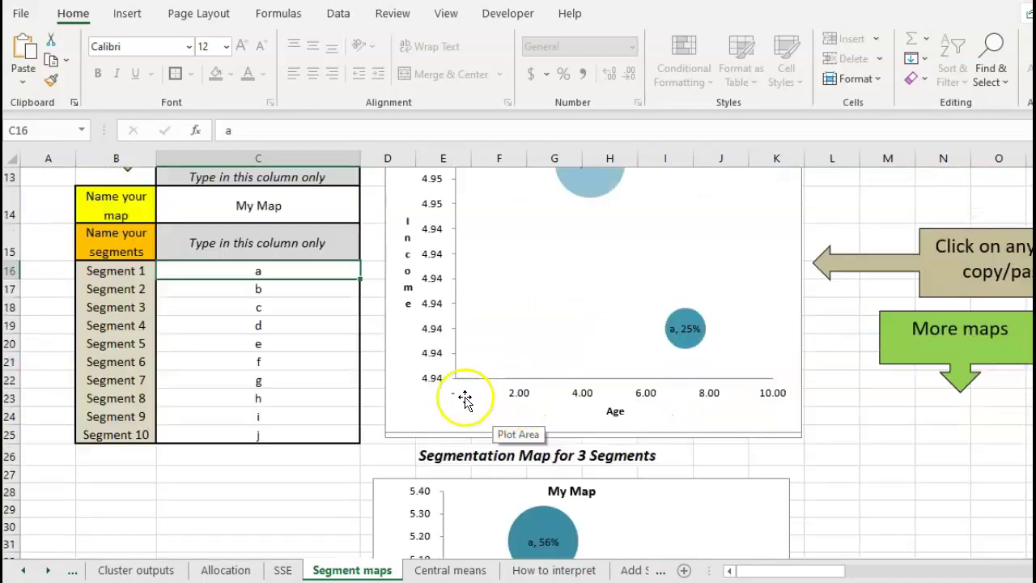
Step: Set the map axes to Geo (3) on x and Recent (5) on y, then review the maps
{"action": "left_click", "coordinate": [492, 264]}
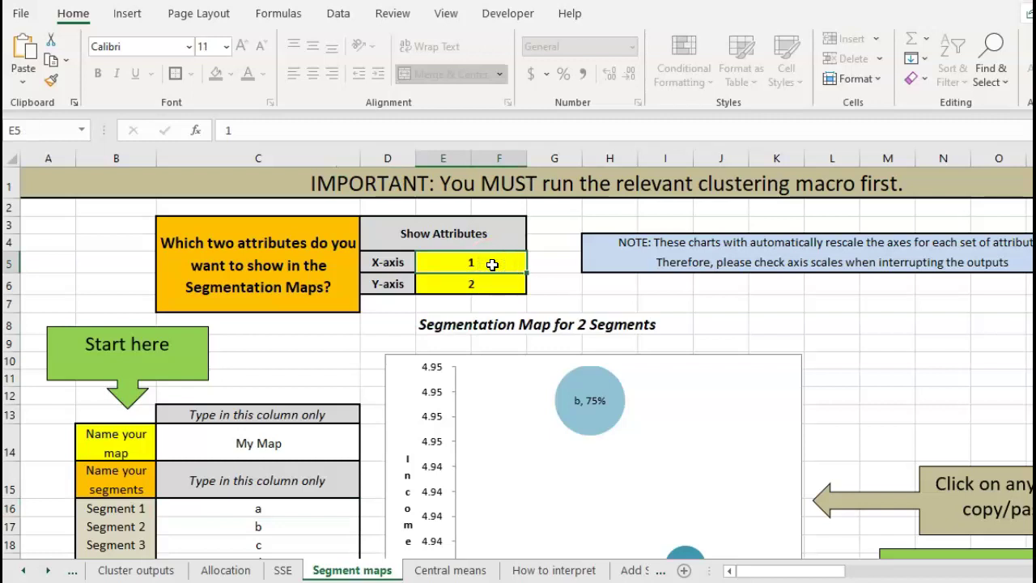
{"action": "key", "text": "Return"}
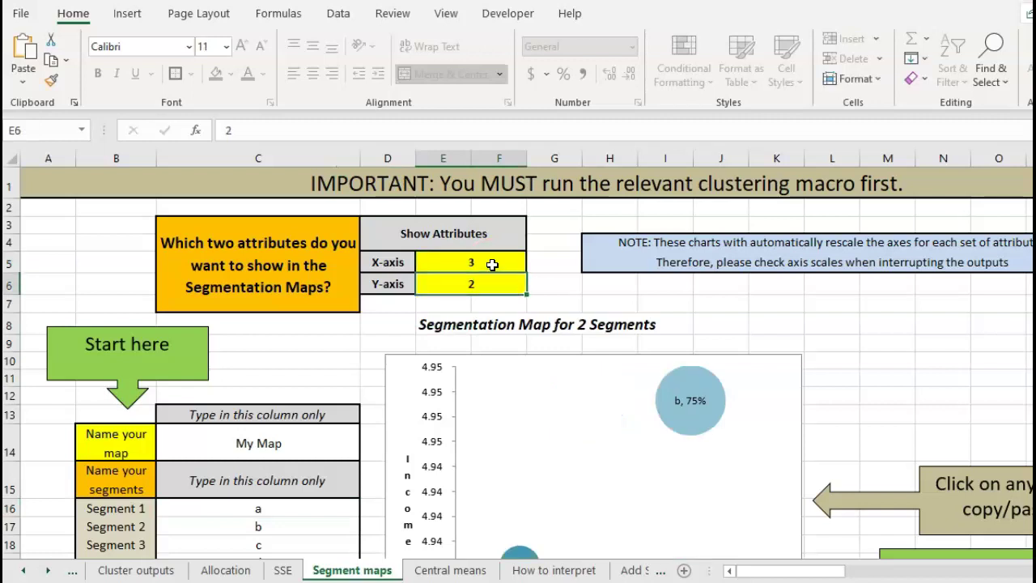
{"action": "key", "text": "Return"}
{"action": "scroll", "coordinate": [961, 347], "scroll_direction": "down", "scroll_amount": 5}
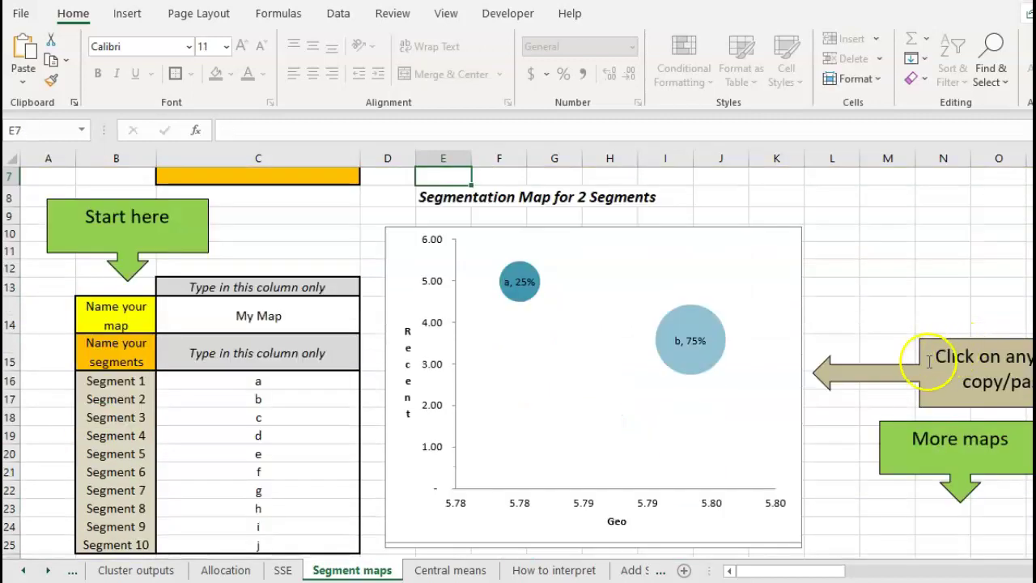
{"action": "scroll", "coordinate": [717, 364], "scroll_direction": "down", "scroll_amount": 3}
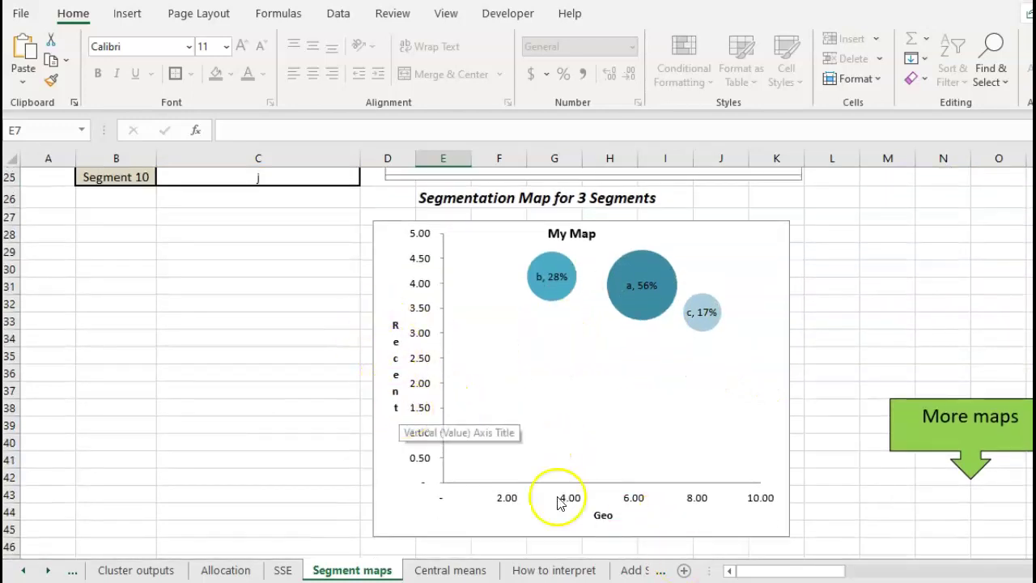
{"action": "scroll", "coordinate": [669, 453], "scroll_direction": "down", "scroll_amount": 10}
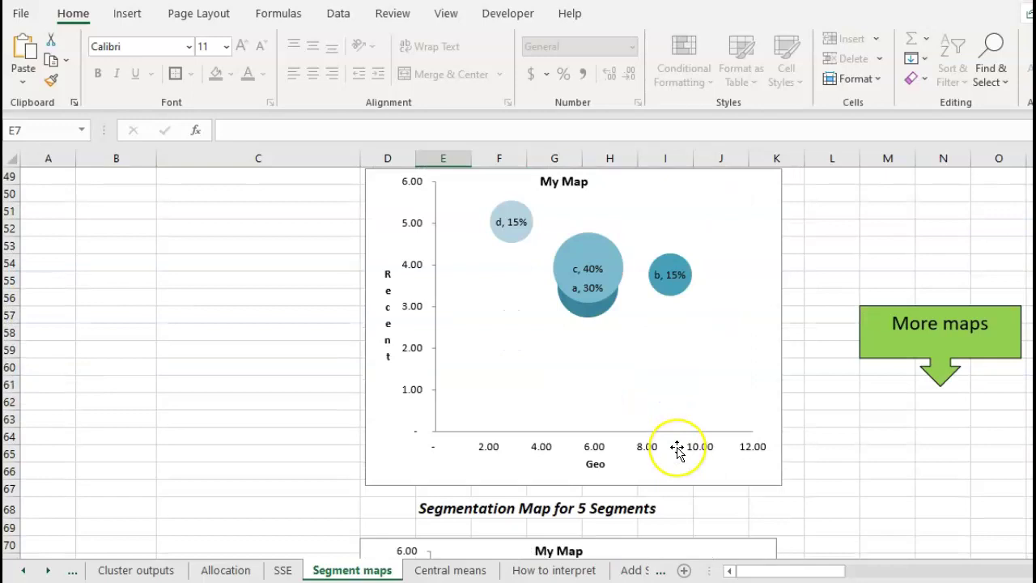
{"action": "scroll", "coordinate": [677, 450], "scroll_direction": "down", "scroll_amount": 4}
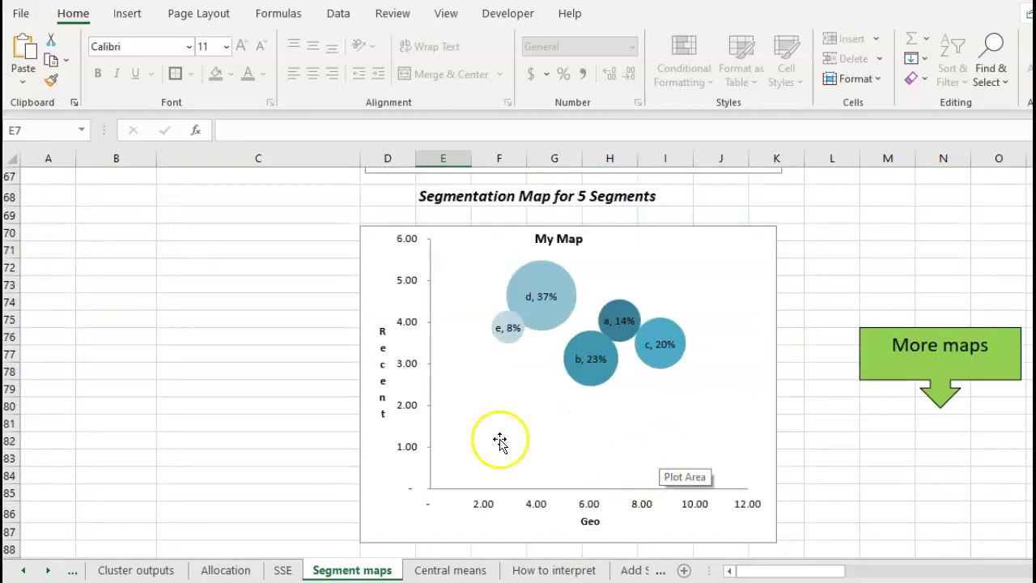
Step: On the Central means sheet, set the Y-axis attribute to 5, Recent
{"action": "left_click", "coordinate": [478, 570]}
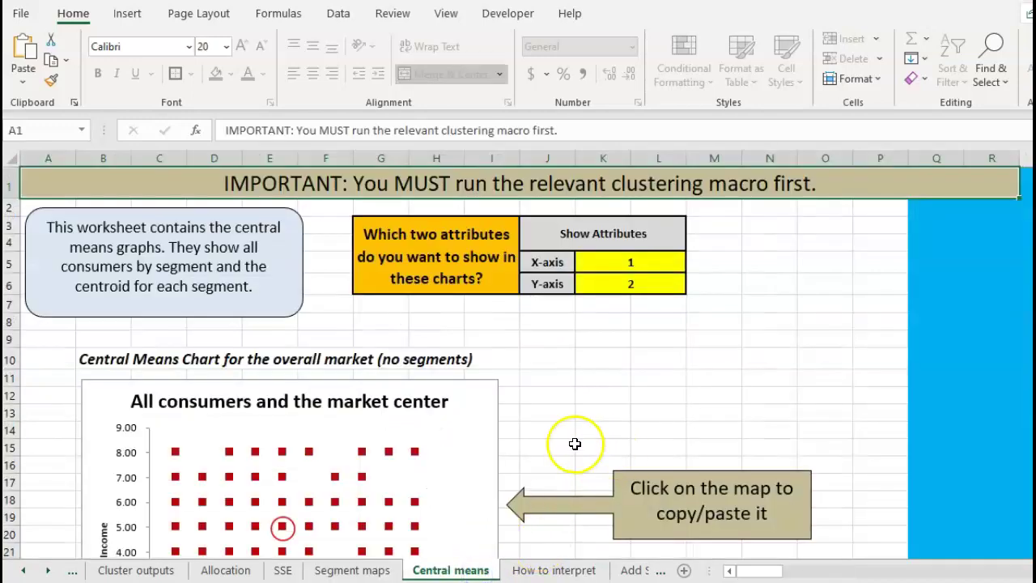
{"action": "scroll", "coordinate": [526, 441], "scroll_direction": "down", "scroll_amount": 2}
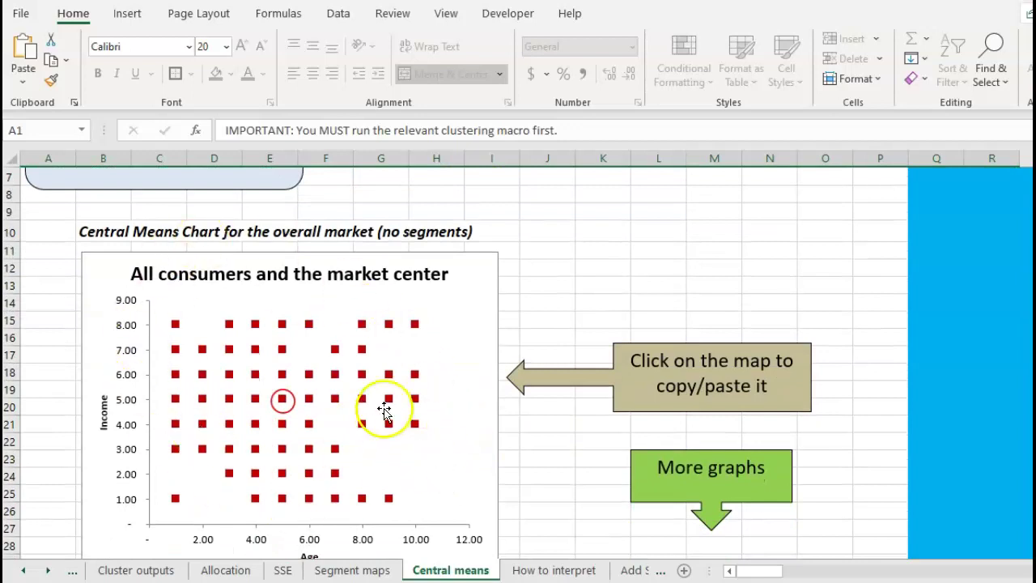
{"action": "scroll", "coordinate": [388, 380], "scroll_direction": "up", "scroll_amount": 2}
{"action": "left_click", "coordinate": [645, 266]}
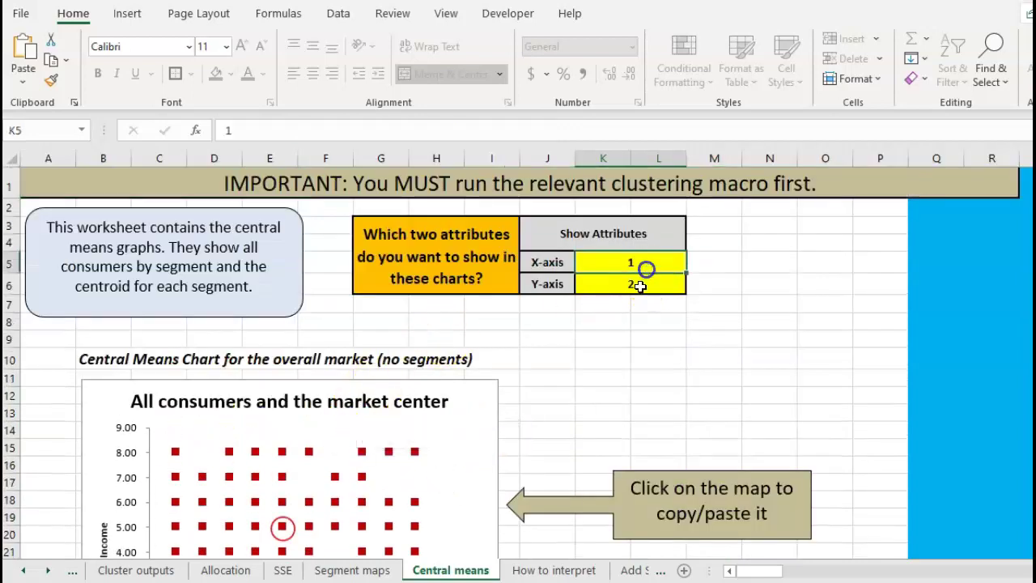
{"action": "left_click", "coordinate": [639, 286]}
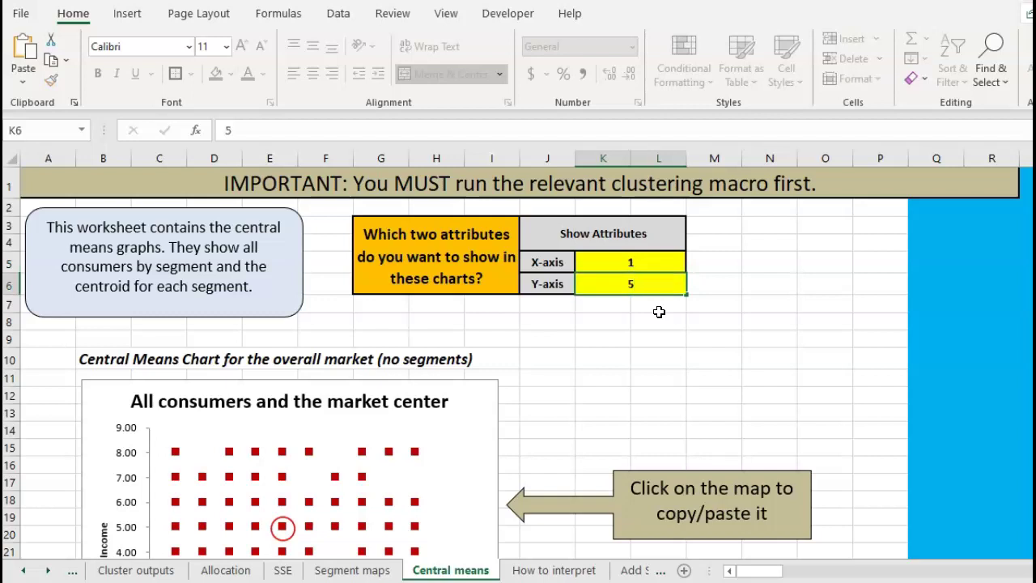
{"action": "type", "text": "5"}
{"action": "key", "text": "Return"}
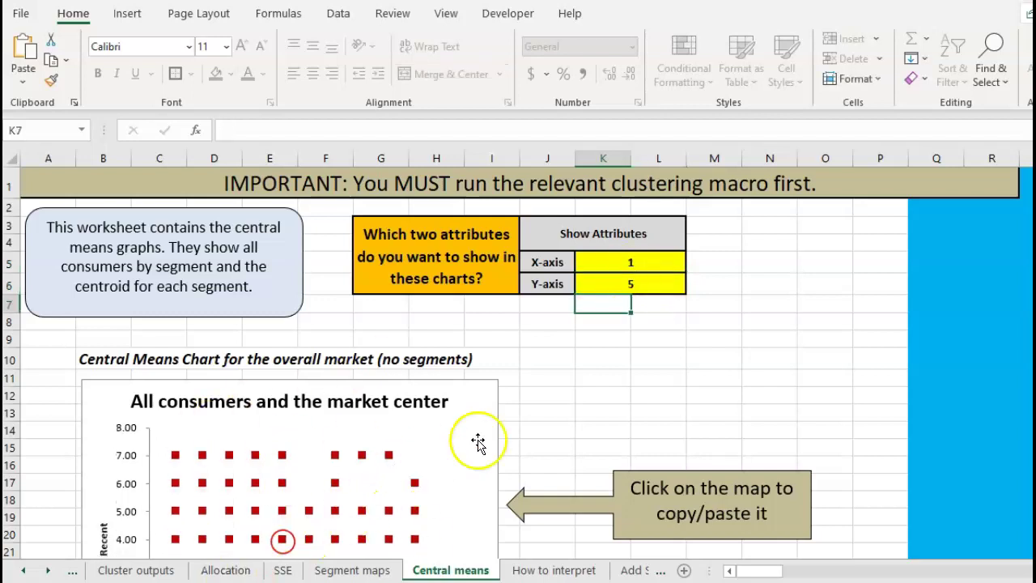
Step: Scroll through the central means charts plotting Age against Recent with segment centers marked
{"action": "scroll", "coordinate": [481, 428], "scroll_direction": "down", "scroll_amount": 2}
{"action": "scroll", "coordinate": [145, 454], "scroll_direction": "down", "scroll_amount": 1}
{"action": "mouse_move", "coordinate": [297, 359]}
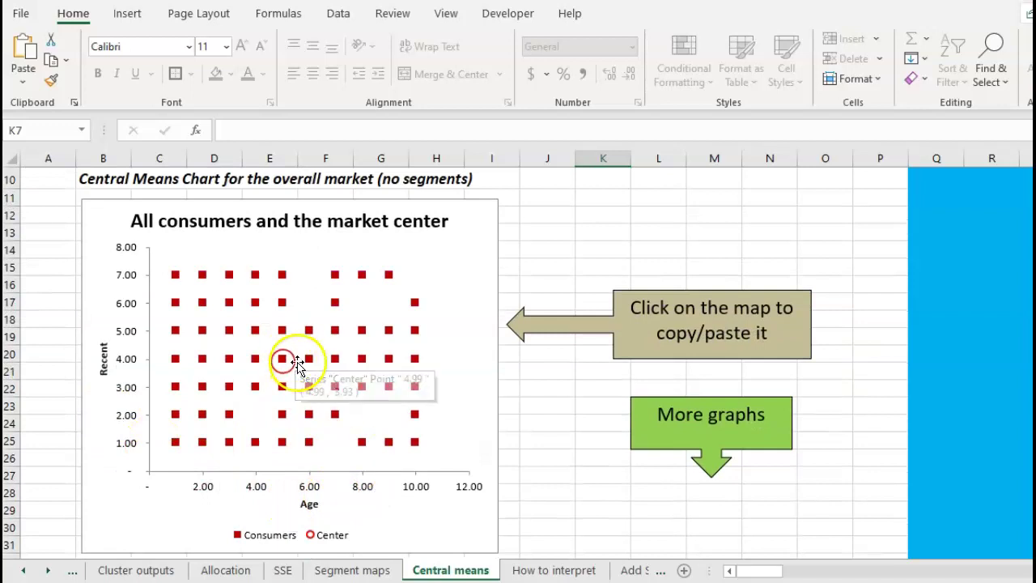
{"action": "scroll", "coordinate": [291, 373], "scroll_direction": "down", "scroll_amount": 6}
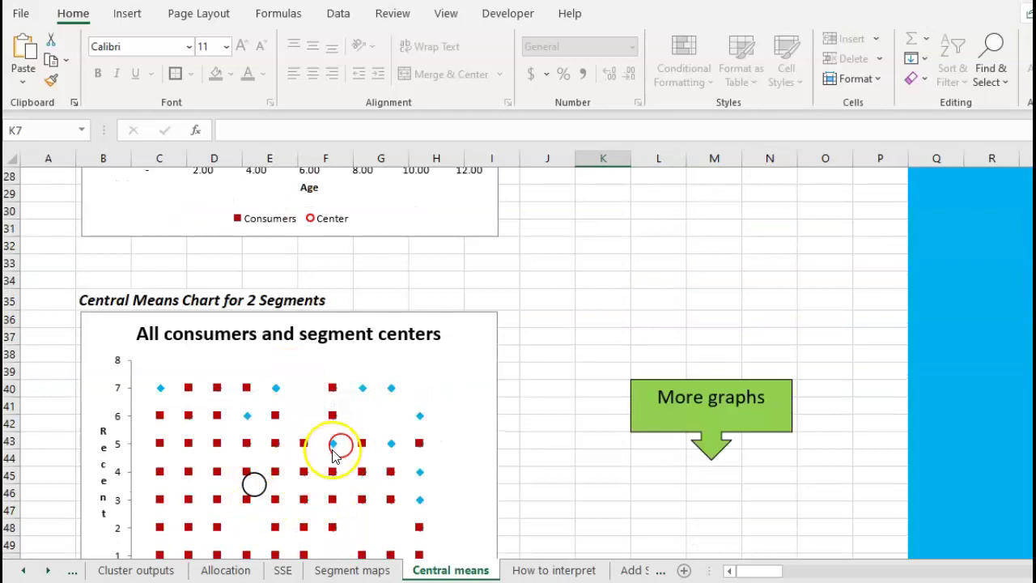
{"action": "scroll", "coordinate": [331, 454], "scroll_direction": "down", "scroll_amount": 7}
{"action": "scroll", "coordinate": [323, 455], "scroll_direction": "down", "scroll_amount": 6}
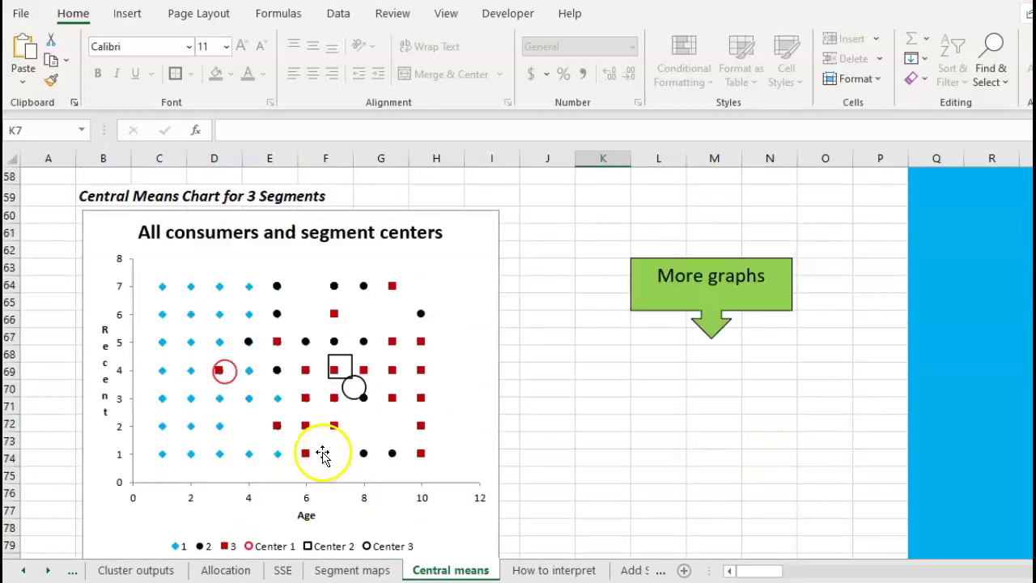
{"action": "scroll", "coordinate": [313, 432], "scroll_direction": "down", "scroll_amount": 5}
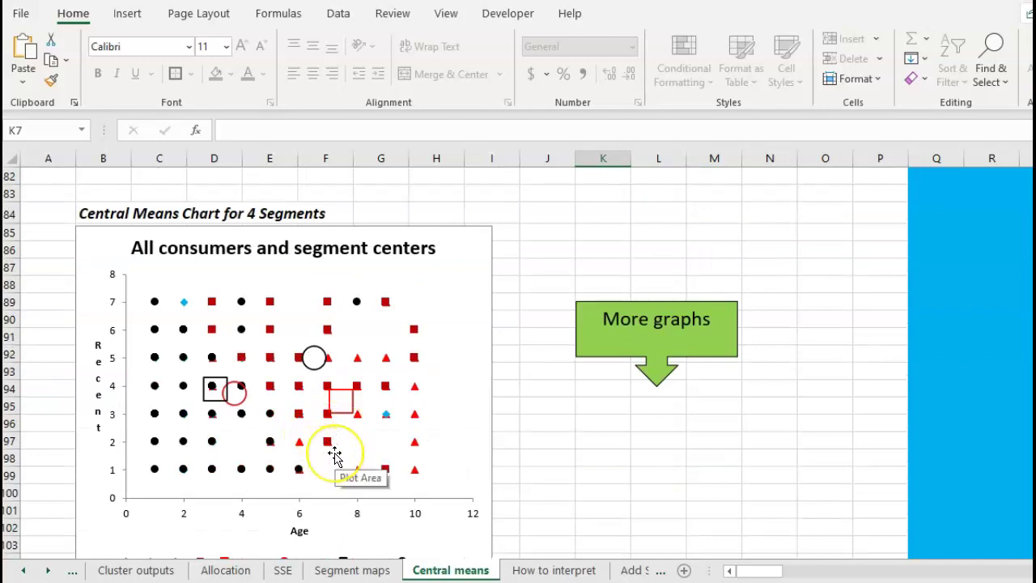
{"action": "scroll", "coordinate": [335, 457], "scroll_direction": "down", "scroll_amount": 8}
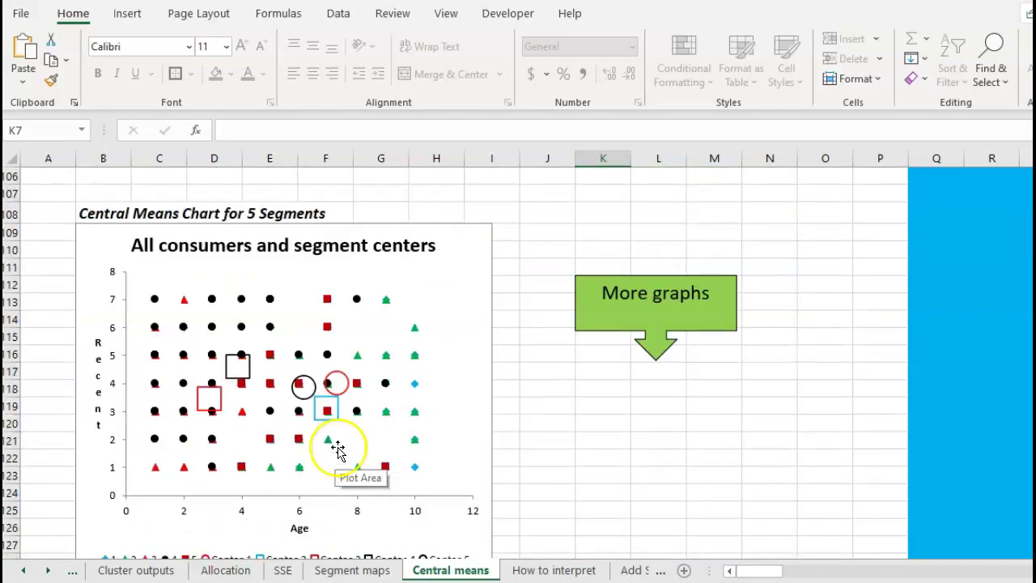
{"action": "scroll", "coordinate": [370, 370], "scroll_direction": "down", "scroll_amount": 1}
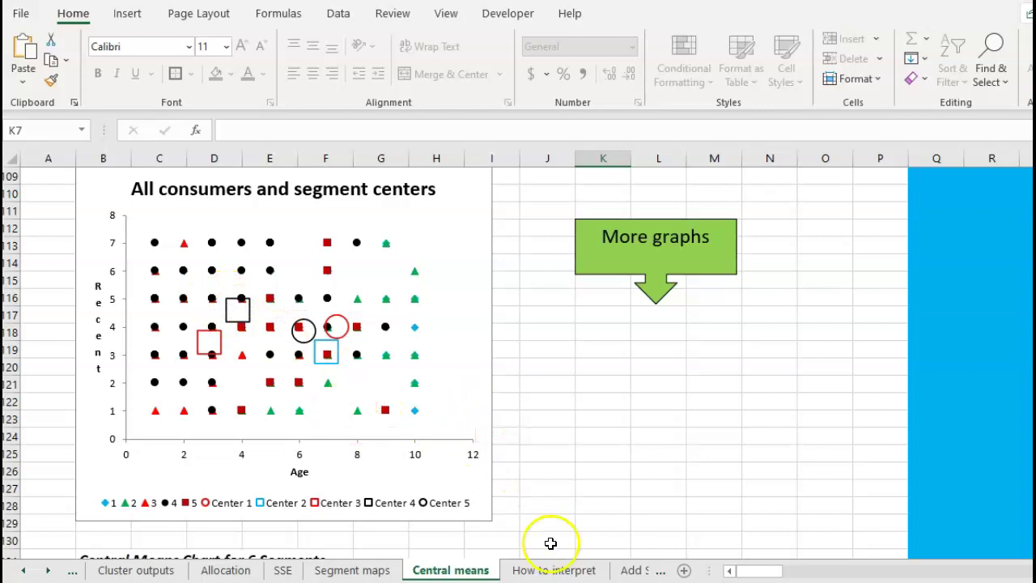
Step: Skim the How to interpret sheet, then show the Add Solver sheet on enabling the Solver add-in
{"action": "left_click", "coordinate": [553, 571]}
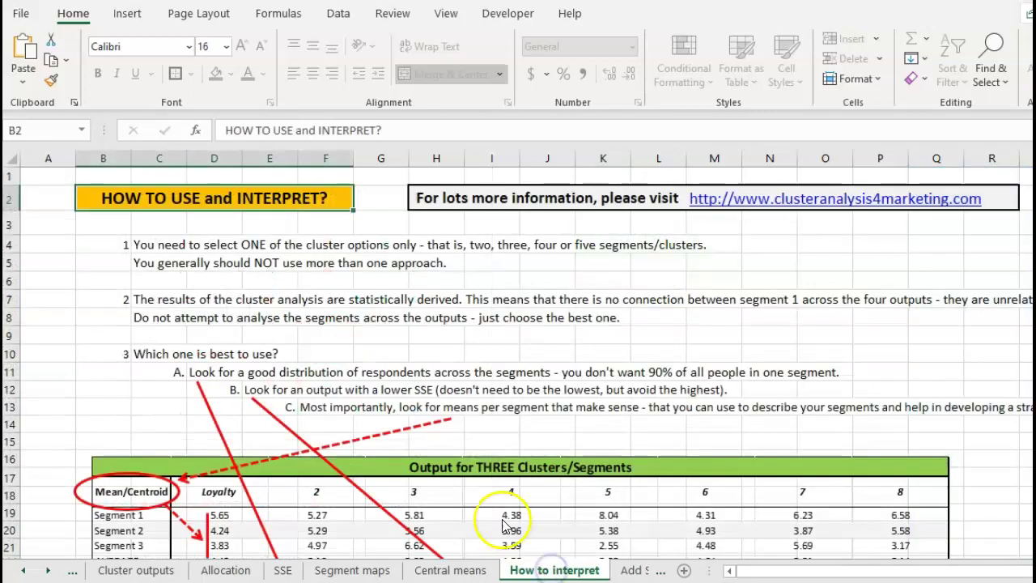
{"action": "scroll", "coordinate": [506, 515], "scroll_direction": "down", "scroll_amount": 3}
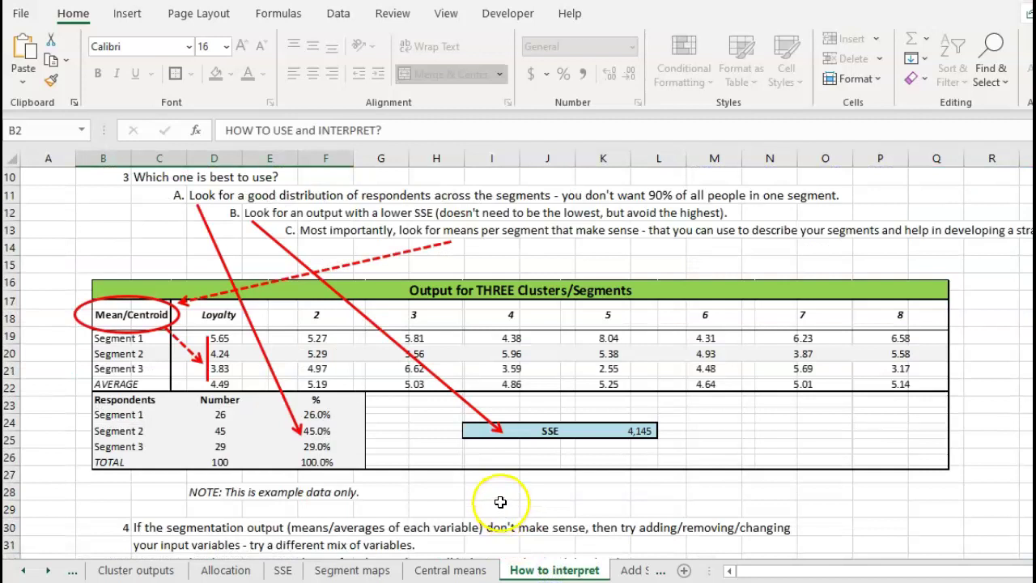
{"action": "scroll", "coordinate": [501, 502], "scroll_direction": "up", "scroll_amount": 2}
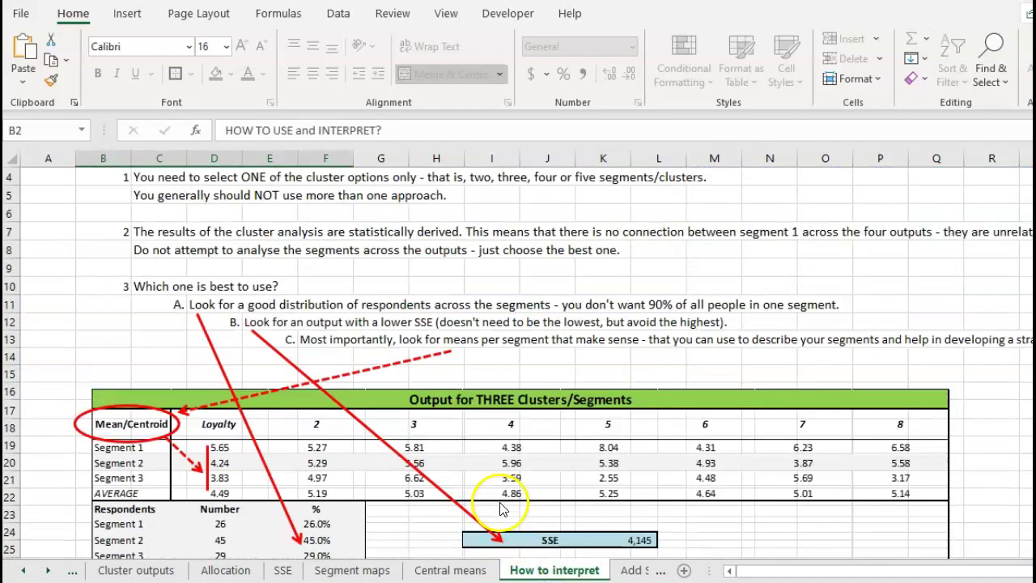
{"action": "left_click", "coordinate": [48, 571]}
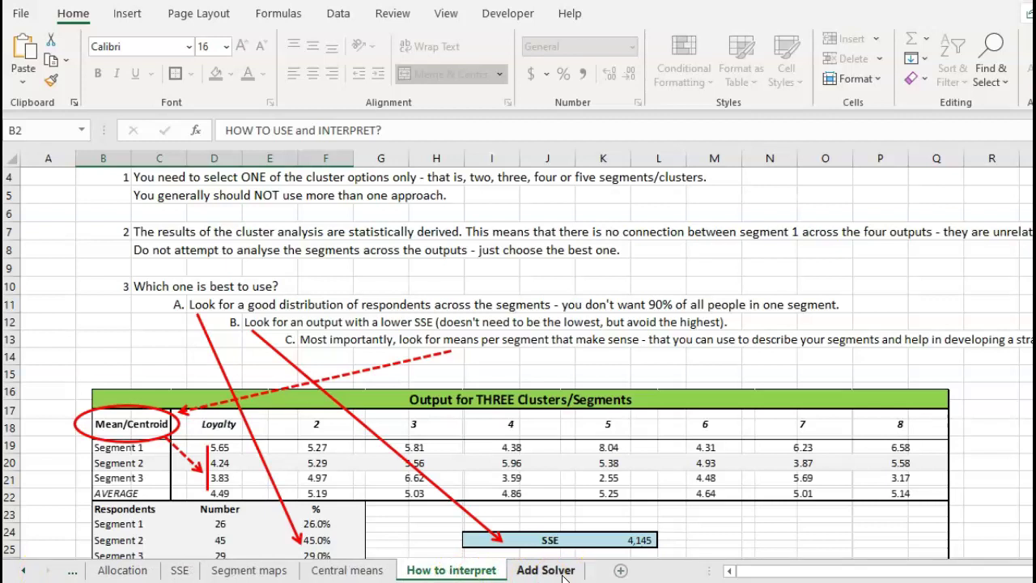
{"action": "left_click", "coordinate": [547, 571]}
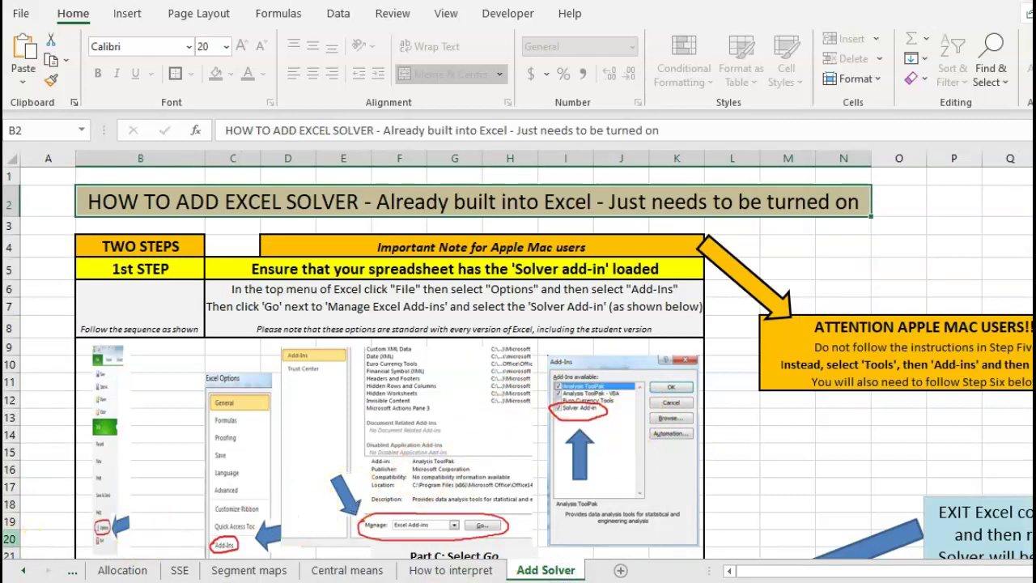
Step: Go back to the Data entry sheet with the Welcome to Cluster Analysis for Marketing notes
{"action": "left_click", "coordinate": [22, 573]}
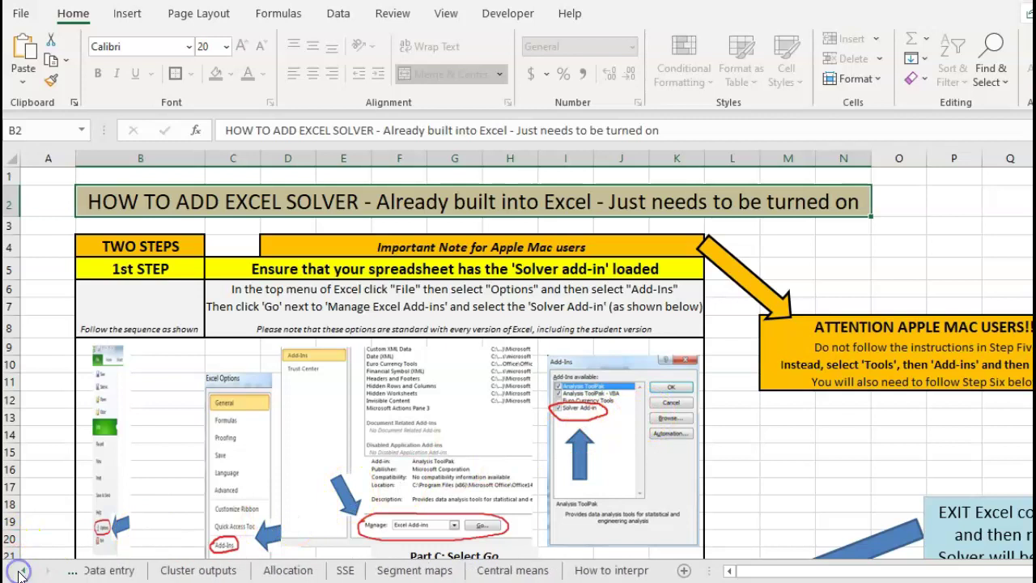
{"action": "left_click", "coordinate": [122, 570]}
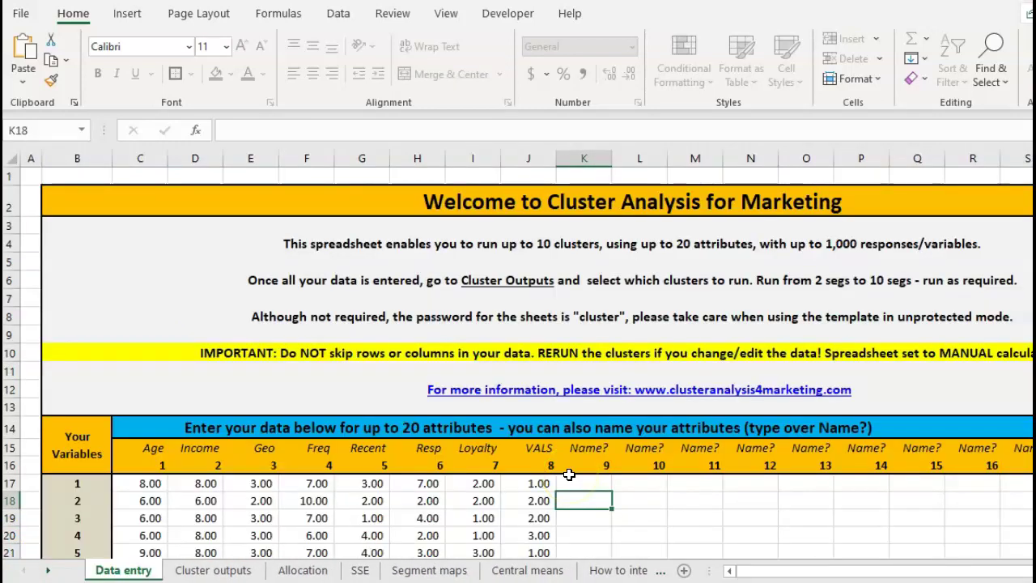